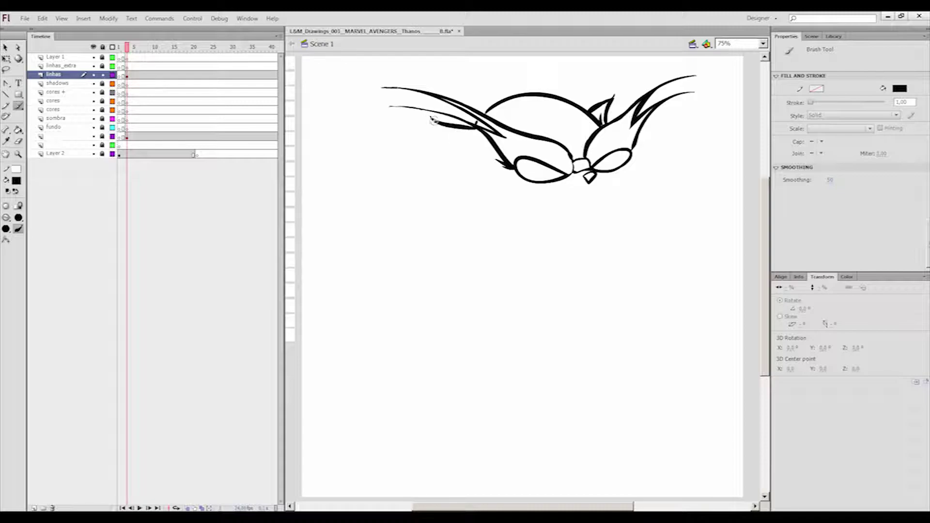
- Ink the larger cat ear below the helmet wing and the jagged cheek fur on both sides of the head
{"action": "left_click_drag", "start_coordinate": [459, 139], "coordinate": [479, 150]}
{"action": "key", "text": "v"}
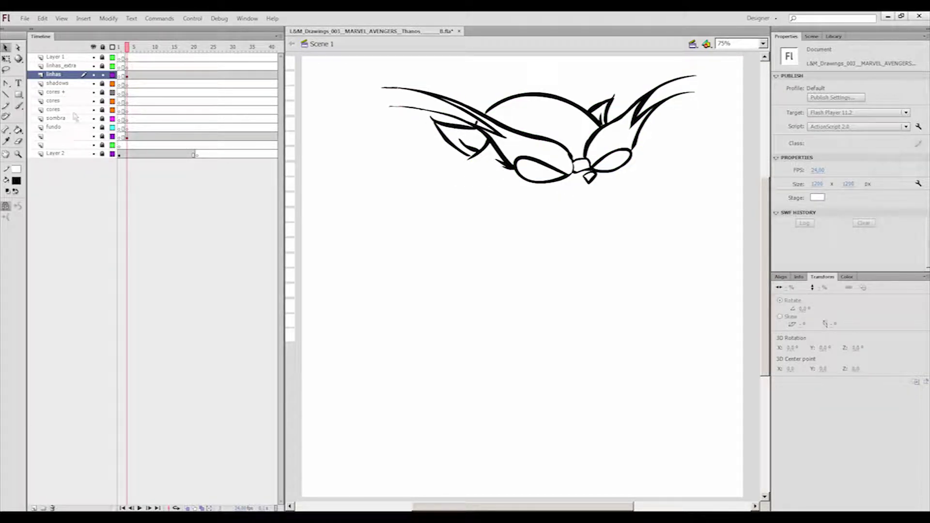
{"action": "key", "text": "b"}
{"action": "mouse_move", "coordinate": [460, 152]}
{"action": "left_mouse_down"}
{"action": "mouse_move", "coordinate": [449, 199]}
{"action": "mouse_move", "coordinate": [484, 239]}
{"action": "mouse_move", "coordinate": [522, 244]}
{"action": "left_mouse_up"}
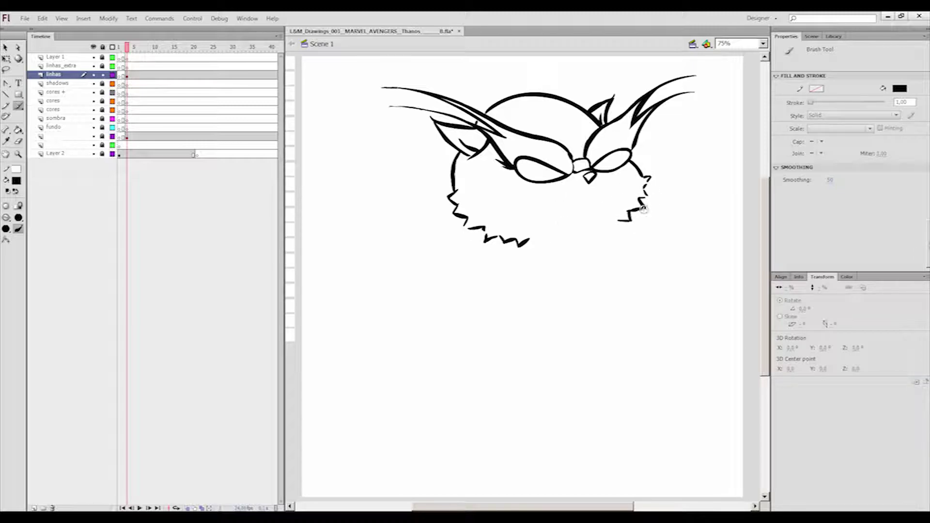
- Pick another brush size and draw three long curved whiskers sweeping from the muzzle across the cat's wider cheek
{"action": "key", "text": "v"}
{"action": "key", "text": "b"}
{"action": "left_click", "coordinate": [19, 218]}
{"action": "left_click", "coordinate": [42, 239]}
{"action": "left_click_drag", "start_coordinate": [406, 238], "coordinate": [569, 189]}
{"action": "left_click_drag", "start_coordinate": [485, 232], "coordinate": [578, 191]}
{"action": "mouse_move", "coordinate": [458, 300]}
{"action": "left_mouse_down"}
{"action": "mouse_move", "coordinate": [499, 233]}
{"action": "mouse_move", "coordinate": [555, 204]}
{"action": "left_mouse_up"}
{"action": "key", "text": "v"}
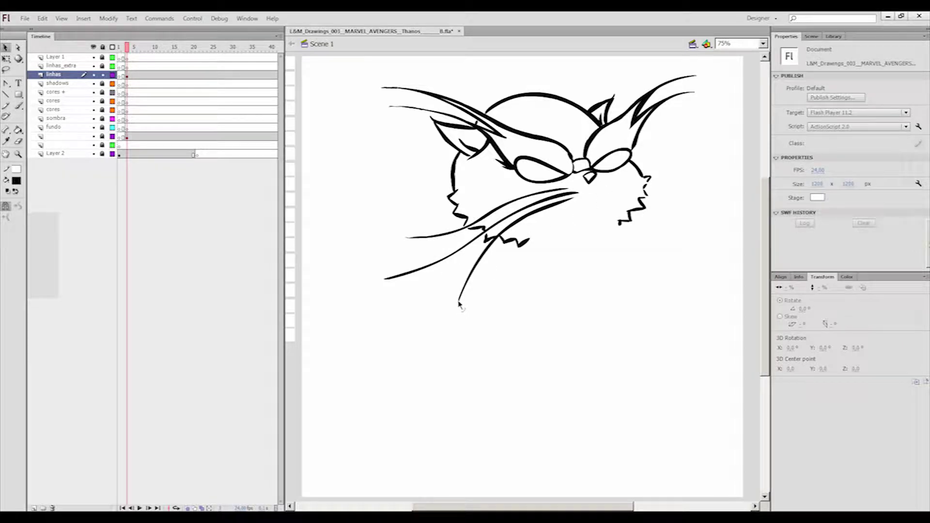
- Draw three long whiskers on the muzzle's other side, fanning outward past the narrow cheek
{"action": "key", "text": "b"}
{"action": "left_click_drag", "start_coordinate": [714, 176], "coordinate": [605, 178]}
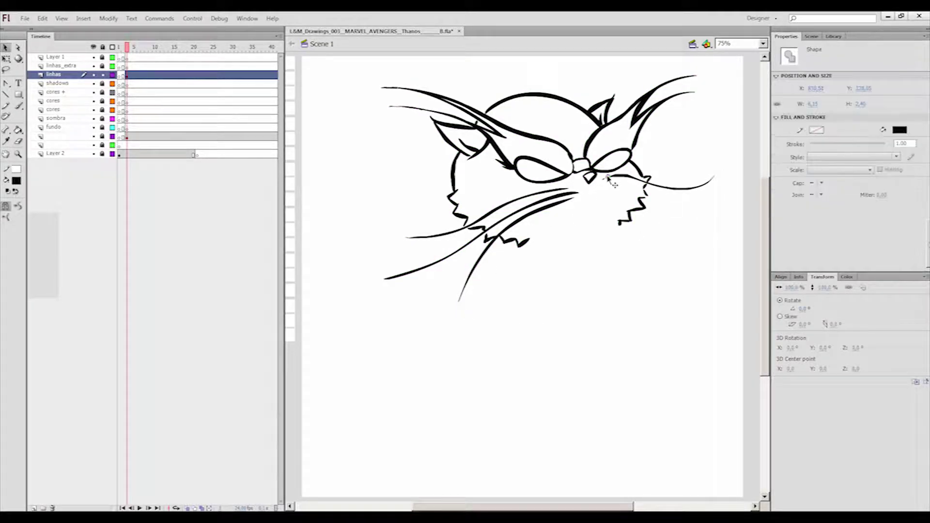
{"action": "key", "text": "v"}
{"action": "key", "text": "b"}
{"action": "mouse_move", "coordinate": [598, 182]}
{"action": "left_mouse_down"}
{"action": "mouse_move", "coordinate": [641, 186]}
{"action": "mouse_move", "coordinate": [727, 211]}
{"action": "left_mouse_up"}
{"action": "key", "text": "v"}
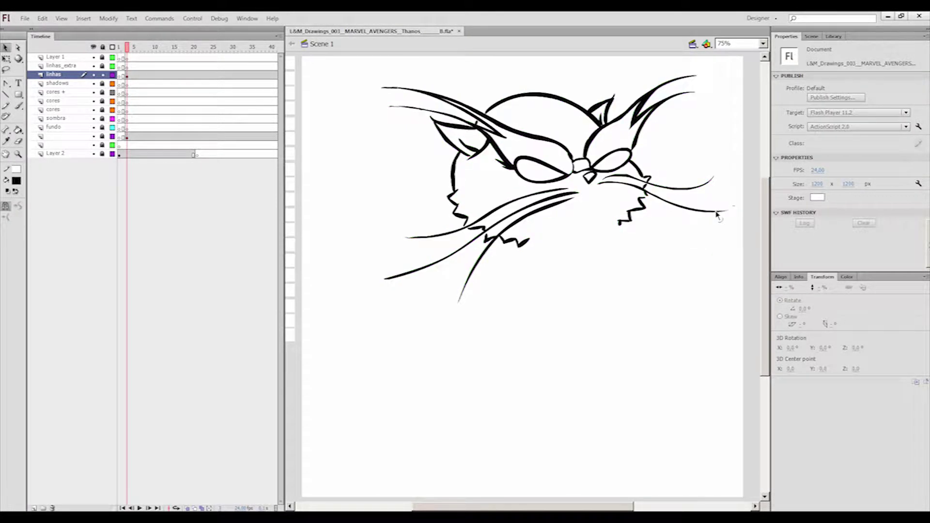
{"action": "key", "text": "b"}
{"action": "mouse_move", "coordinate": [600, 184]}
{"action": "left_mouse_down"}
{"action": "mouse_move", "coordinate": [657, 206]}
{"action": "mouse_move", "coordinate": [682, 237]}
{"action": "left_mouse_up"}
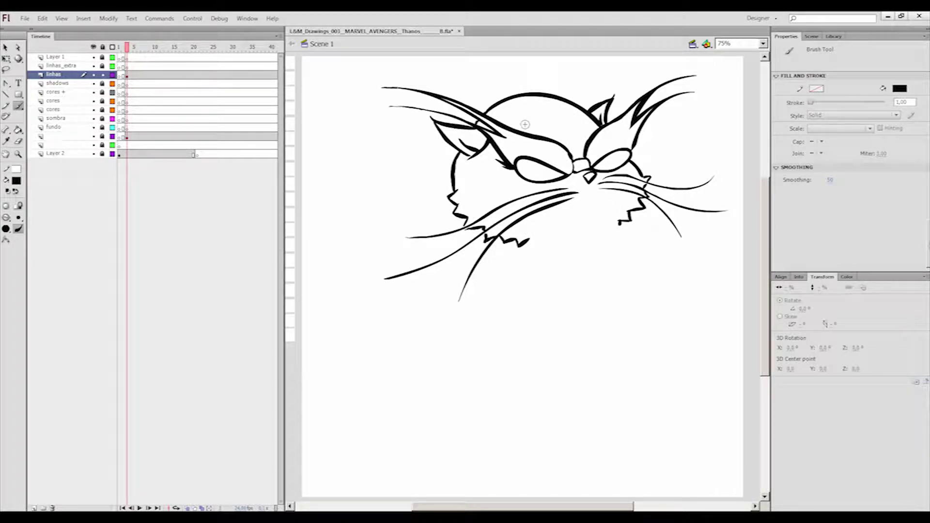
- Ink the hood's inner edge beside the face and the open mouth with its muzzle curves and tongue
{"action": "mouse_move", "coordinate": [503, 165]}
{"action": "left_mouse_down"}
{"action": "mouse_move", "coordinate": [495, 178]}
{"action": "mouse_move", "coordinate": [507, 199]}
{"action": "mouse_move", "coordinate": [505, 237]}
{"action": "left_mouse_up"}
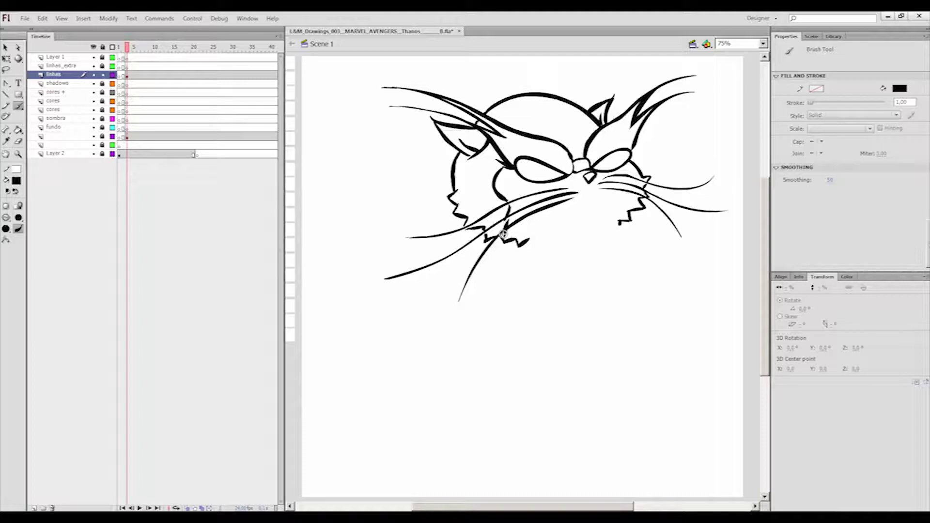
{"action": "mouse_move", "coordinate": [538, 210]}
{"action": "left_mouse_down"}
{"action": "mouse_move", "coordinate": [579, 208]}
{"action": "mouse_move", "coordinate": [589, 187]}
{"action": "left_mouse_up"}
{"action": "left_click_drag", "start_coordinate": [590, 190], "coordinate": [622, 188]}
{"action": "mouse_move", "coordinate": [539, 213]}
{"action": "left_mouse_down"}
{"action": "mouse_move", "coordinate": [546, 244]}
{"action": "mouse_move", "coordinate": [621, 229]}
{"action": "left_mouse_up"}
{"action": "mouse_move", "coordinate": [552, 234]}
{"action": "left_mouse_down"}
{"action": "mouse_move", "coordinate": [587, 217]}
{"action": "mouse_move", "coordinate": [611, 224]}
{"action": "left_mouse_up"}
{"action": "left_click_drag", "start_coordinate": [609, 193], "coordinate": [613, 224]}
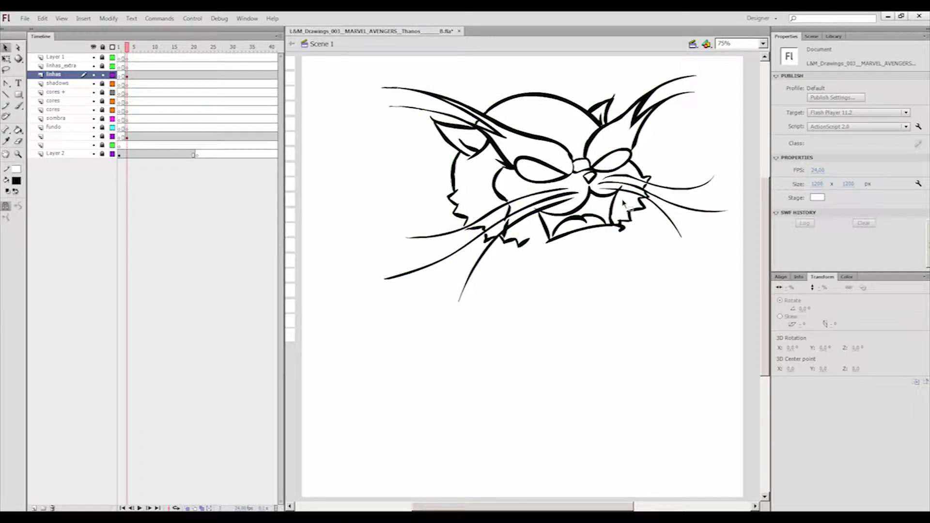
- Outline the zigzag beard below the mouth and the raised paw with its flared forearm
{"action": "mouse_move", "coordinate": [528, 236]}
{"action": "left_mouse_down"}
{"action": "mouse_move", "coordinate": [543, 255]}
{"action": "mouse_move", "coordinate": [532, 264]}
{"action": "mouse_move", "coordinate": [538, 273]}
{"action": "mouse_move", "coordinate": [585, 282]}
{"action": "mouse_move", "coordinate": [618, 273]}
{"action": "left_mouse_up"}
{"action": "mouse_move", "coordinate": [621, 231]}
{"action": "left_mouse_down"}
{"action": "mouse_move", "coordinate": [638, 244]}
{"action": "mouse_move", "coordinate": [637, 258]}
{"action": "left_mouse_up"}
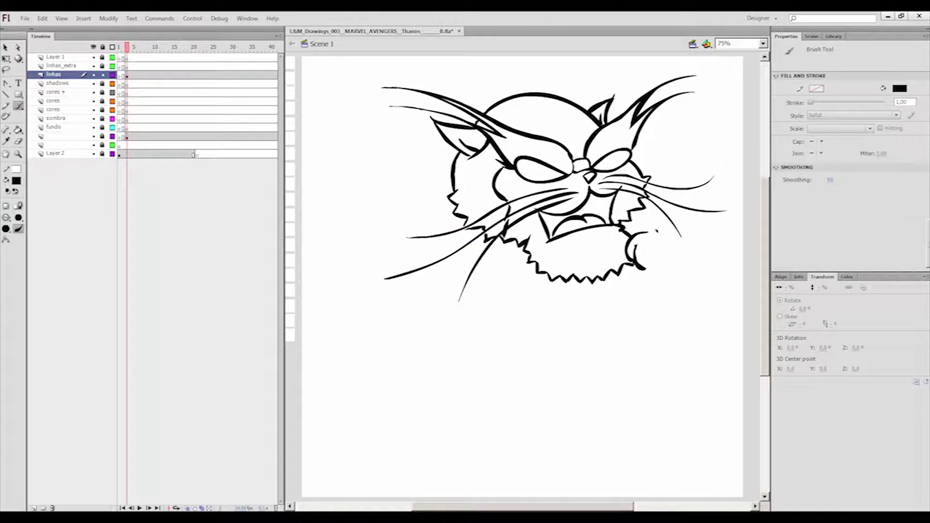
{"action": "mouse_move", "coordinate": [677, 251]}
{"action": "left_mouse_down"}
{"action": "mouse_move", "coordinate": [616, 295]}
{"action": "mouse_move", "coordinate": [662, 322]}
{"action": "left_mouse_up"}
{"action": "key", "text": "ctrl+z"}
{"action": "left_click_drag", "start_coordinate": [664, 268], "coordinate": [662, 321]}
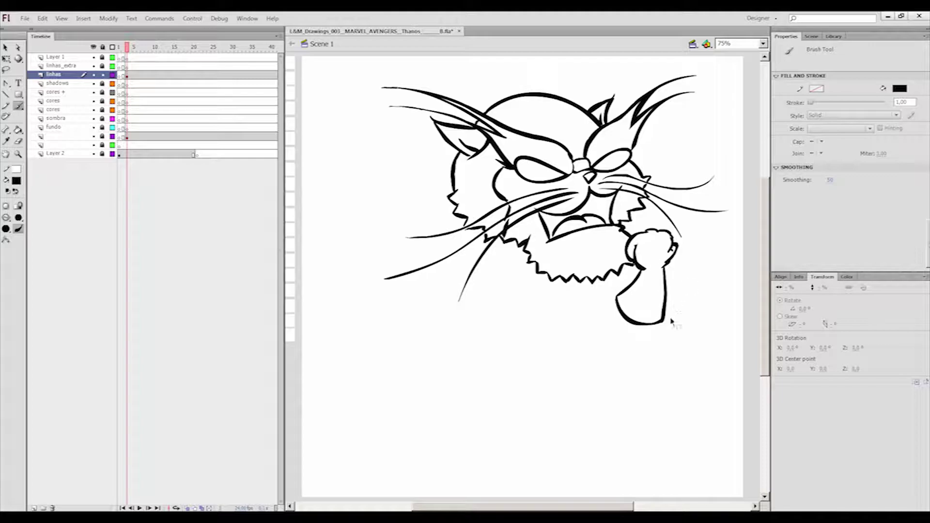
- Add wavy hair lines inside the beard and small oval stones on the raised paw
{"action": "left_click_drag", "start_coordinate": [585, 235], "coordinate": [580, 272]}
{"action": "left_click_drag", "start_coordinate": [599, 231], "coordinate": [597, 269]}
{"action": "left_click_drag", "start_coordinate": [557, 241], "coordinate": [543, 267]}
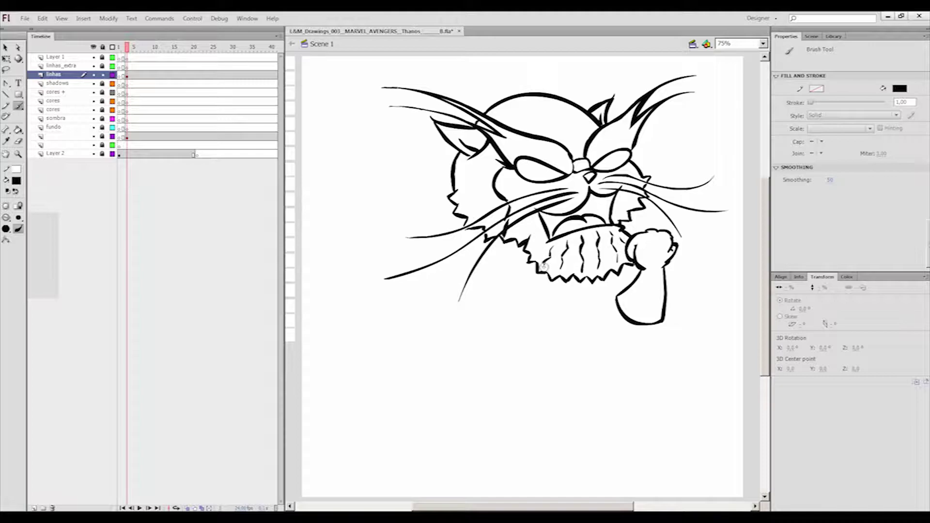
{"action": "left_click_drag", "start_coordinate": [645, 236], "coordinate": [644, 237]}
{"action": "left_click_drag", "start_coordinate": [654, 234], "coordinate": [653, 254]}
{"action": "left_click_drag", "start_coordinate": [676, 250], "coordinate": [676, 258]}
{"action": "key", "text": "ctrl+z"}
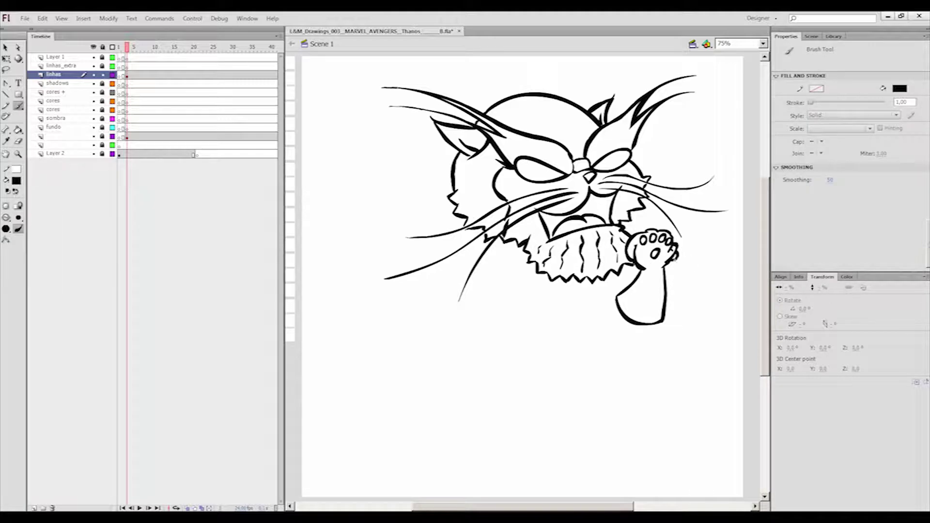
- Choose a different brush size and ink the collar with its pointed shoulder tip and lower curve reaching the raised forearm
{"action": "left_click", "coordinate": [19, 217]}
{"action": "left_click", "coordinate": [43, 281]}
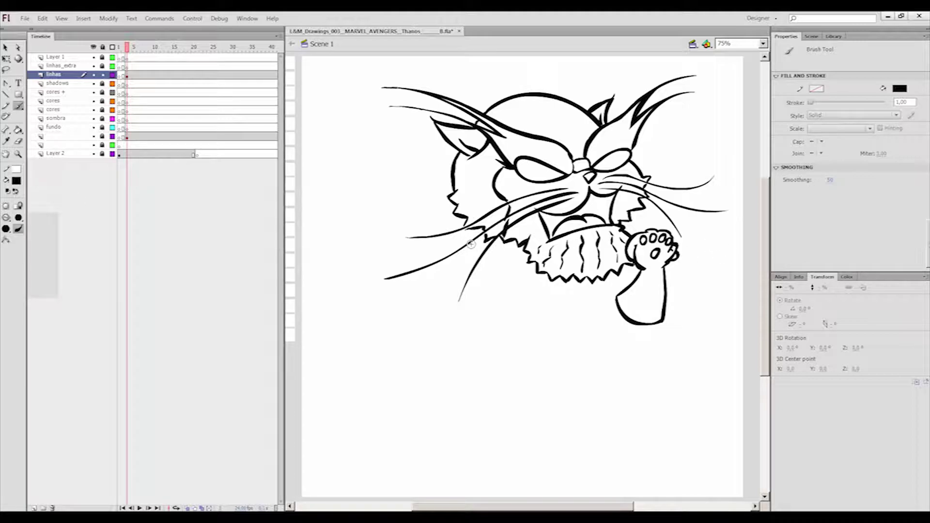
{"action": "mouse_move", "coordinate": [453, 207]}
{"action": "left_mouse_down"}
{"action": "mouse_move", "coordinate": [462, 241]}
{"action": "mouse_move", "coordinate": [493, 254]}
{"action": "left_mouse_up"}
{"action": "mouse_move", "coordinate": [381, 223]}
{"action": "left_mouse_down"}
{"action": "mouse_move", "coordinate": [435, 225]}
{"action": "mouse_move", "coordinate": [427, 261]}
{"action": "mouse_move", "coordinate": [558, 294]}
{"action": "left_mouse_up"}
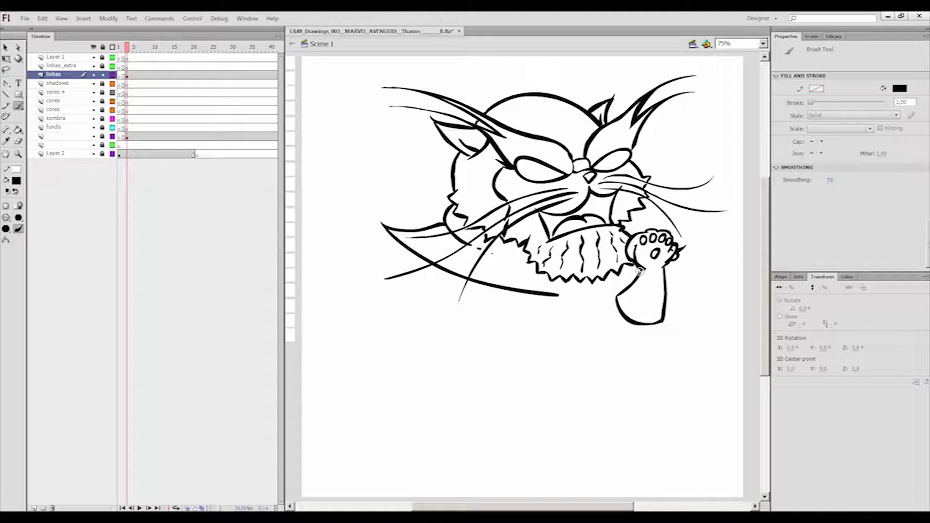
{"action": "key", "text": "ctrl+z"}
{"action": "mouse_move", "coordinate": [640, 272]}
{"action": "left_mouse_down"}
{"action": "mouse_move", "coordinate": [616, 287]}
{"action": "mouse_move", "coordinate": [511, 290]}
{"action": "mouse_move", "coordinate": [641, 274]}
{"action": "mouse_move", "coordinate": [557, 291]}
{"action": "left_mouse_up"}
{"action": "key", "text": "ctrl+z"}
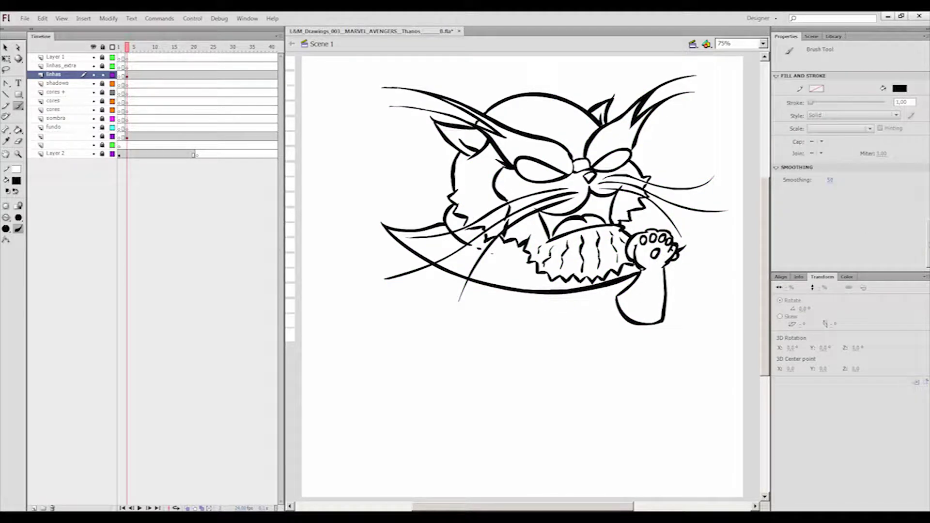
- Draw the lowered arm with its upper arm, flared glove and closed fist
{"action": "mouse_move", "coordinate": [393, 286]}
{"action": "left_mouse_down"}
{"action": "mouse_move", "coordinate": [434, 273]}
{"action": "mouse_move", "coordinate": [375, 276]}
{"action": "mouse_move", "coordinate": [409, 251]}
{"action": "left_mouse_up"}
{"action": "key", "text": "ctrl+z"}
{"action": "mouse_move", "coordinate": [355, 276]}
{"action": "left_mouse_down"}
{"action": "mouse_move", "coordinate": [408, 316]}
{"action": "mouse_move", "coordinate": [374, 329]}
{"action": "left_mouse_up"}
{"action": "mouse_move", "coordinate": [355, 275]}
{"action": "left_mouse_down"}
{"action": "mouse_move", "coordinate": [357, 321]}
{"action": "mouse_move", "coordinate": [386, 343]}
{"action": "left_mouse_up"}
{"action": "left_click_drag", "start_coordinate": [386, 343], "coordinate": [365, 357]}
{"action": "left_click_drag", "start_coordinate": [358, 322], "coordinate": [361, 356]}
- Ink the jagged fringe below the collar and the belt's upper edge with the top of its buckle
{"action": "mouse_move", "coordinate": [399, 289]}
{"action": "left_mouse_down"}
{"action": "mouse_move", "coordinate": [458, 281]}
{"action": "mouse_move", "coordinate": [542, 304]}
{"action": "left_mouse_up"}
{"action": "left_click_drag", "start_coordinate": [573, 301], "coordinate": [605, 302]}
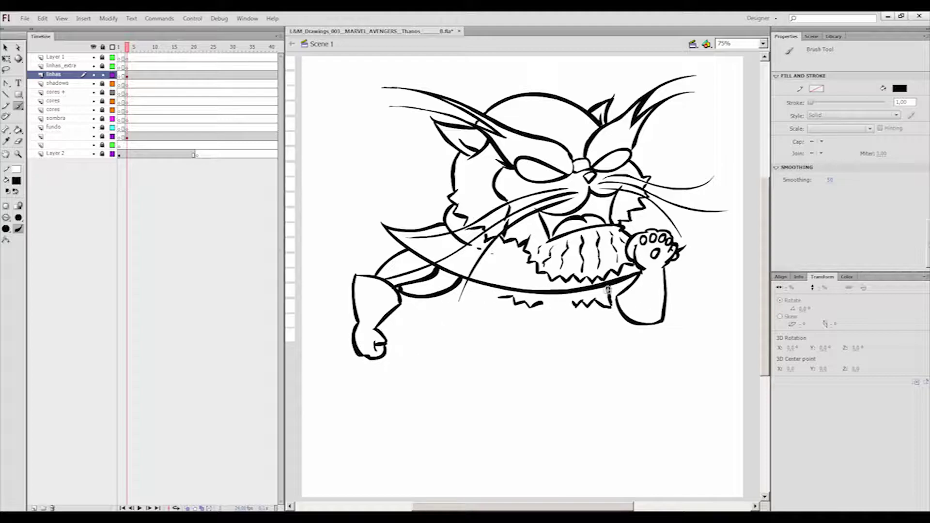
{"action": "left_click_drag", "start_coordinate": [607, 304], "coordinate": [627, 323]}
{"action": "mouse_move", "coordinate": [396, 321]}
{"action": "left_mouse_down"}
{"action": "mouse_move", "coordinate": [518, 345]}
{"action": "mouse_move", "coordinate": [533, 370]}
{"action": "left_mouse_up"}
{"action": "left_click_drag", "start_coordinate": [533, 357], "coordinate": [564, 356]}
{"action": "left_click_drag", "start_coordinate": [565, 357], "coordinate": [563, 370]}
{"action": "left_click_drag", "start_coordinate": [564, 356], "coordinate": [607, 326]}
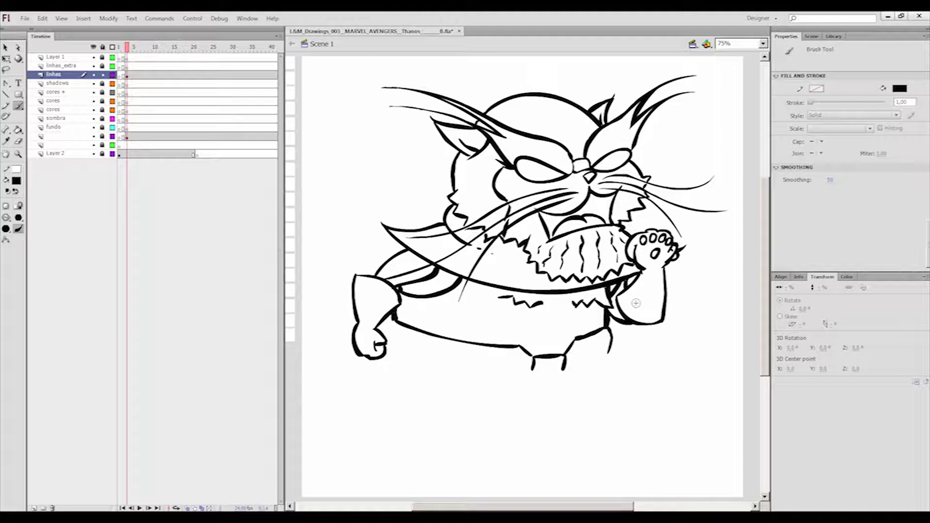
- Draw the vertical strip down the tunic, the belt's lower edge and the flared hem beneath it
{"action": "mouse_move", "coordinate": [547, 293]}
{"action": "left_mouse_down"}
{"action": "mouse_move", "coordinate": [571, 325]}
{"action": "mouse_move", "coordinate": [592, 315]}
{"action": "mouse_move", "coordinate": [537, 374]}
{"action": "mouse_move", "coordinate": [574, 379]}
{"action": "left_mouse_up"}
{"action": "left_click_drag", "start_coordinate": [574, 379], "coordinate": [604, 363]}
{"action": "key", "text": "ctrl+z"}
{"action": "left_click_drag", "start_coordinate": [396, 318], "coordinate": [382, 331]}
{"action": "mouse_move", "coordinate": [385, 356]}
{"action": "left_mouse_down"}
{"action": "mouse_move", "coordinate": [437, 382]}
{"action": "mouse_move", "coordinate": [524, 378]}
{"action": "mouse_move", "coordinate": [407, 394]}
{"action": "mouse_move", "coordinate": [491, 409]}
{"action": "mouse_move", "coordinate": [551, 388]}
{"action": "left_mouse_up"}
{"action": "mouse_move", "coordinate": [600, 371]}
{"action": "left_mouse_down"}
{"action": "mouse_move", "coordinate": [616, 385]}
{"action": "mouse_move", "coordinate": [578, 398]}
{"action": "left_mouse_up"}
- Add an inner trim line following the tunic's hem from one side to the other
{"action": "key", "text": "v"}
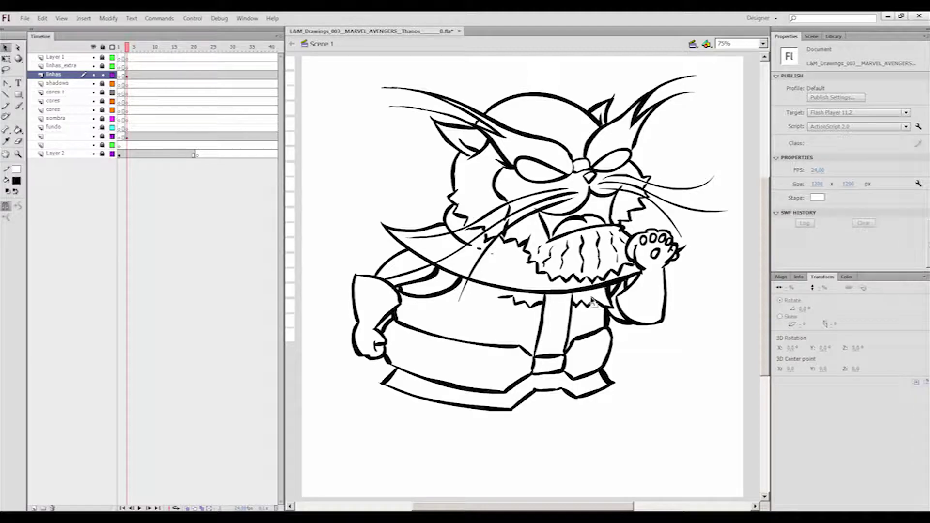
{"action": "key", "text": "b"}
{"action": "mouse_move", "coordinate": [385, 376]}
{"action": "left_mouse_down"}
{"action": "mouse_move", "coordinate": [492, 402]}
{"action": "mouse_move", "coordinate": [535, 385]}
{"action": "mouse_move", "coordinate": [604, 379]}
{"action": "left_mouse_up"}
{"action": "left_click_drag", "start_coordinate": [534, 374], "coordinate": [531, 384]}
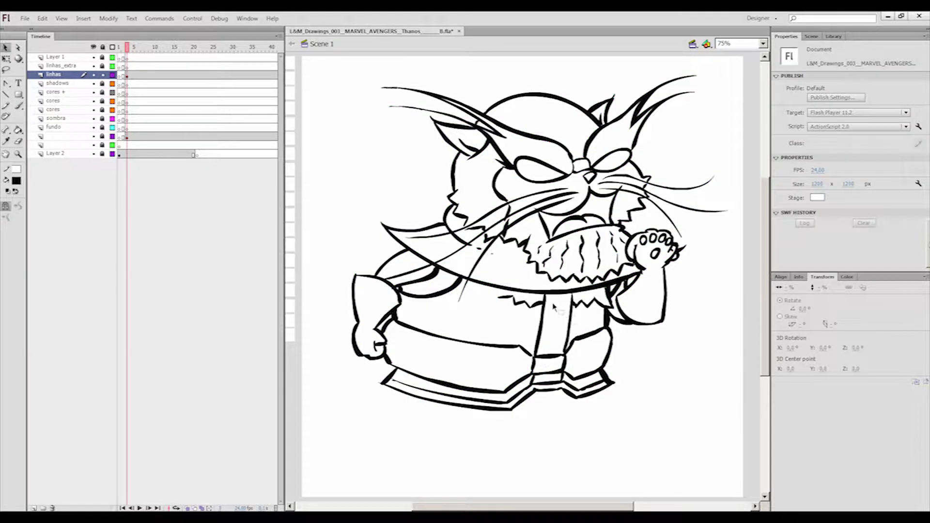
{"action": "key", "text": "ctrl+z"}
- Draw the stripe lines running over the helmet to the brow and the centre line in the tunic's vertical strip
{"action": "left_click_drag", "start_coordinate": [515, 98], "coordinate": [571, 153]}
{"action": "left_click_drag", "start_coordinate": [568, 102], "coordinate": [586, 141]}
{"action": "key", "text": "ctrl+z"}
{"action": "left_click_drag", "start_coordinate": [546, 98], "coordinate": [579, 157]}
{"action": "left_click_drag", "start_coordinate": [558, 293], "coordinate": [551, 355]}
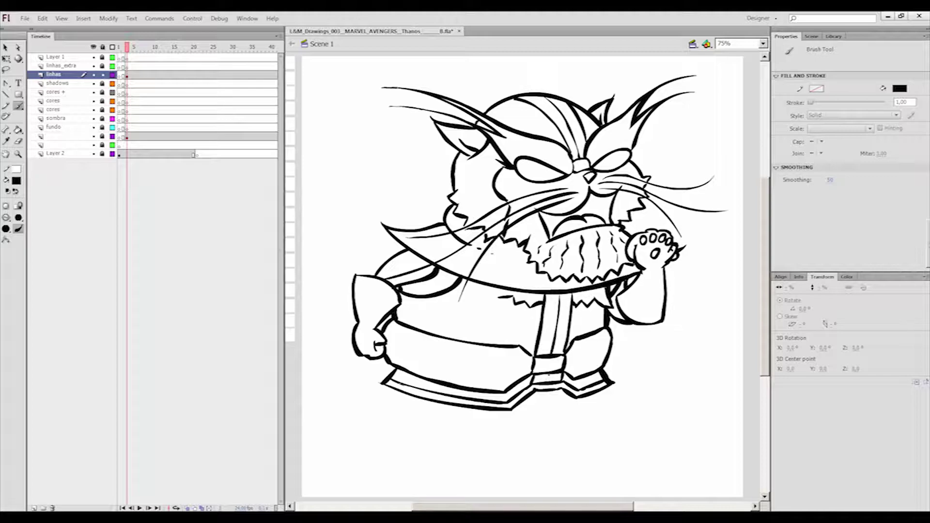
- Ink both short legs with their ankle cuffs and the curved underside of the body below the hem
{"action": "left_click_drag", "start_coordinate": [464, 409], "coordinate": [452, 420]}
{"action": "left_click_drag", "start_coordinate": [420, 416], "coordinate": [414, 402]}
{"action": "left_click_drag", "start_coordinate": [472, 419], "coordinate": [567, 400]}
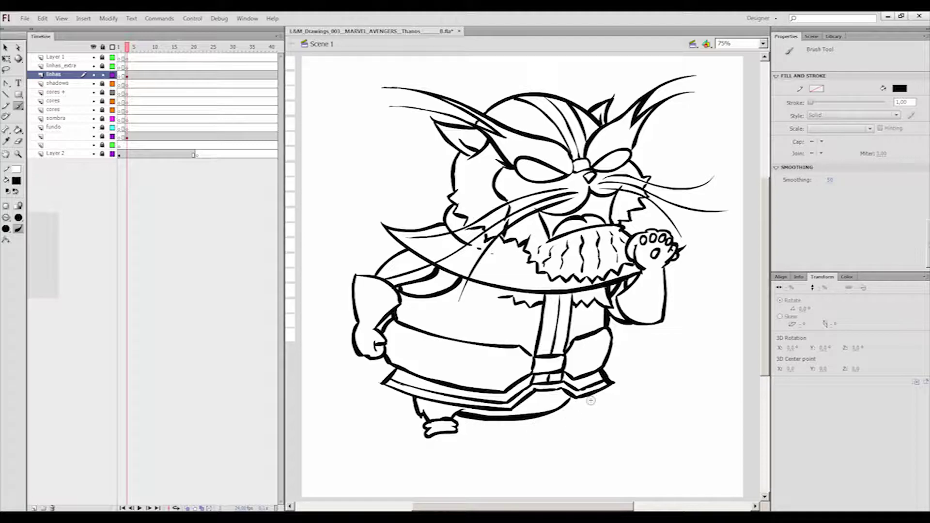
{"action": "left_click_drag", "start_coordinate": [571, 412], "coordinate": [540, 426]}
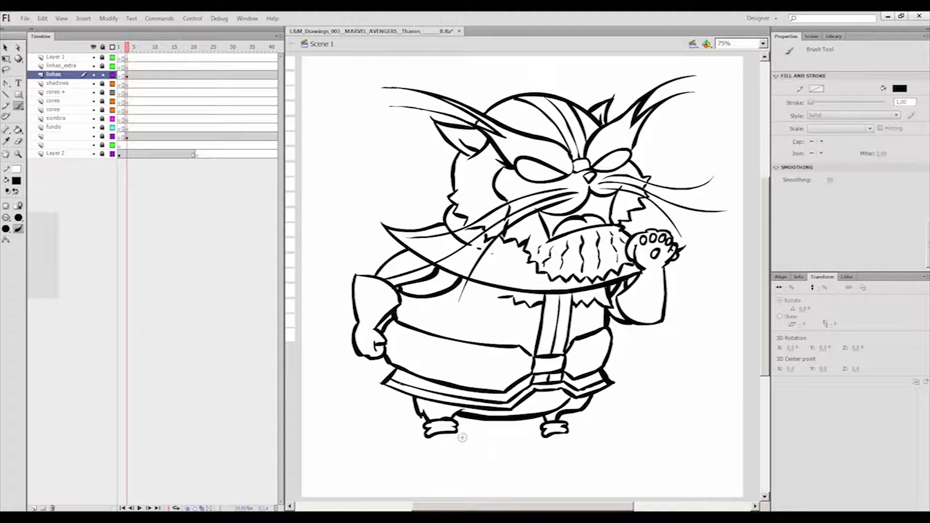
- Change the brush size and draw both small feet with toes below the ankle cuffs
{"action": "left_click", "coordinate": [18, 218]}
{"action": "left_click", "coordinate": [38, 281]}
{"action": "left_click_drag", "start_coordinate": [473, 443], "coordinate": [450, 445]}
{"action": "left_click_drag", "start_coordinate": [451, 434], "coordinate": [480, 443]}
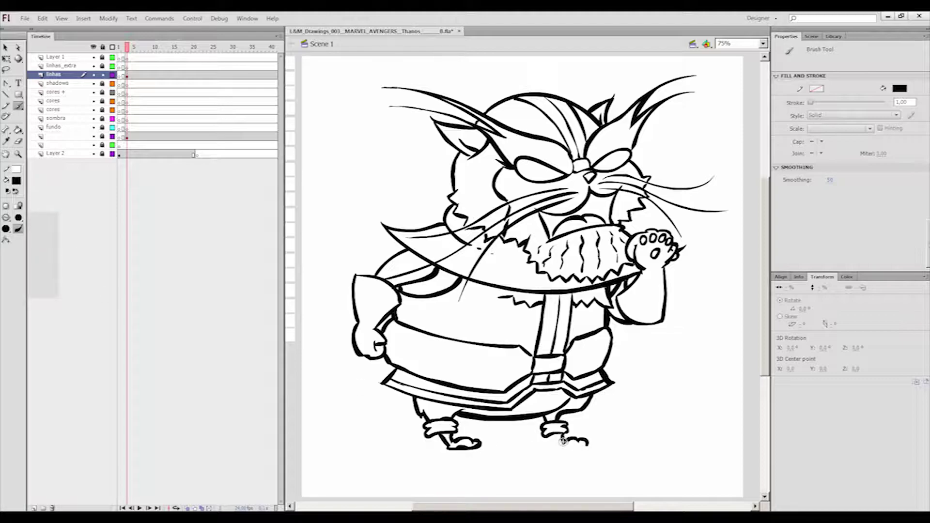
{"action": "left_click_drag", "start_coordinate": [557, 447], "coordinate": [588, 442]}
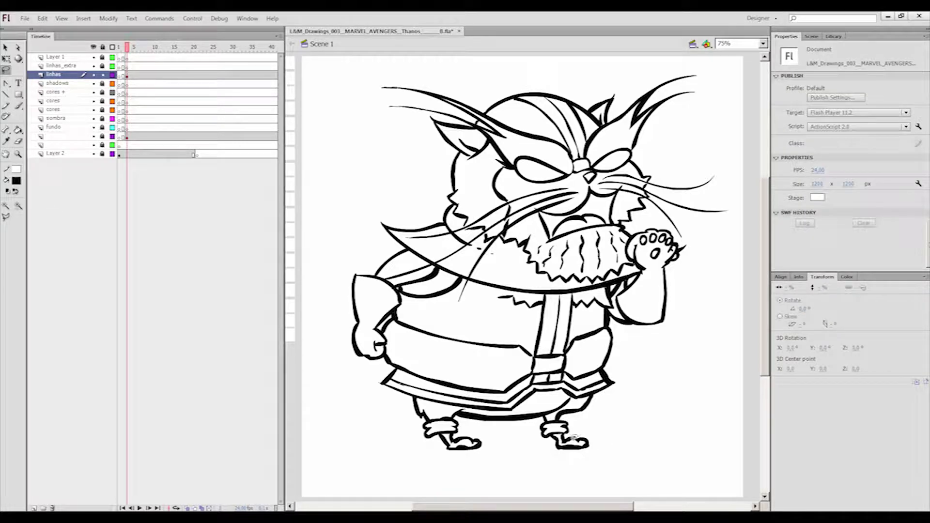
{"action": "key", "text": "l"}
{"action": "key", "text": "v"}
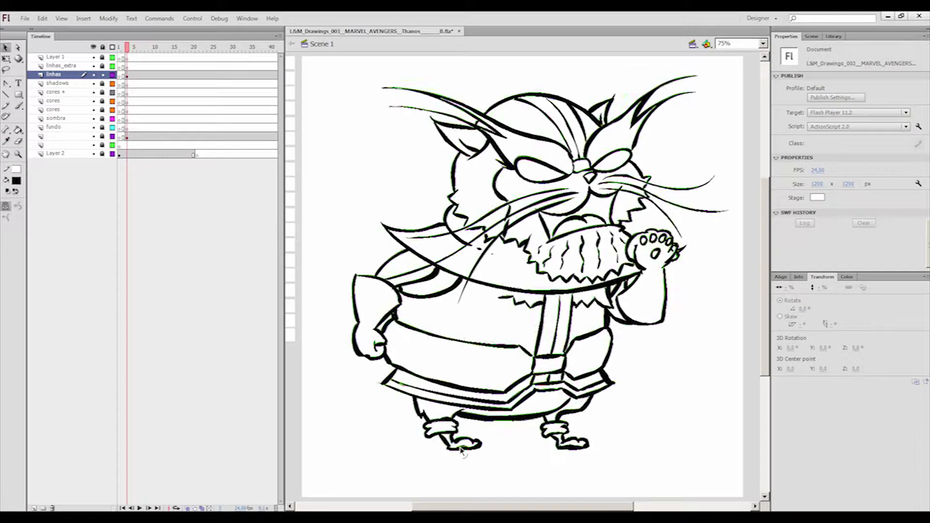
- Draw the long tail curving from behind the hem down and under the feet
{"action": "key", "text": "b"}
{"action": "mouse_move", "coordinate": [409, 450]}
{"action": "left_mouse_down"}
{"action": "mouse_move", "coordinate": [481, 461]}
{"action": "mouse_move", "coordinate": [427, 471]}
{"action": "mouse_move", "coordinate": [397, 443]}
{"action": "left_mouse_up"}
{"action": "mouse_move", "coordinate": [406, 393]}
{"action": "left_mouse_down"}
{"action": "mouse_move", "coordinate": [426, 456]}
{"action": "mouse_move", "coordinate": [389, 427]}
{"action": "mouse_move", "coordinate": [404, 446]}
{"action": "left_mouse_up"}
{"action": "key", "text": "ctrl+z"}
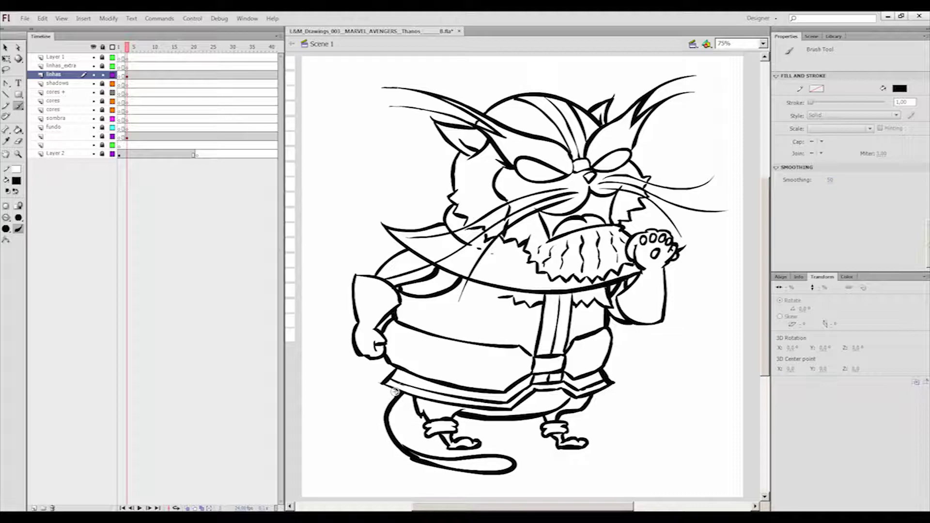
{"action": "left_click_drag", "start_coordinate": [414, 456], "coordinate": [517, 470]}
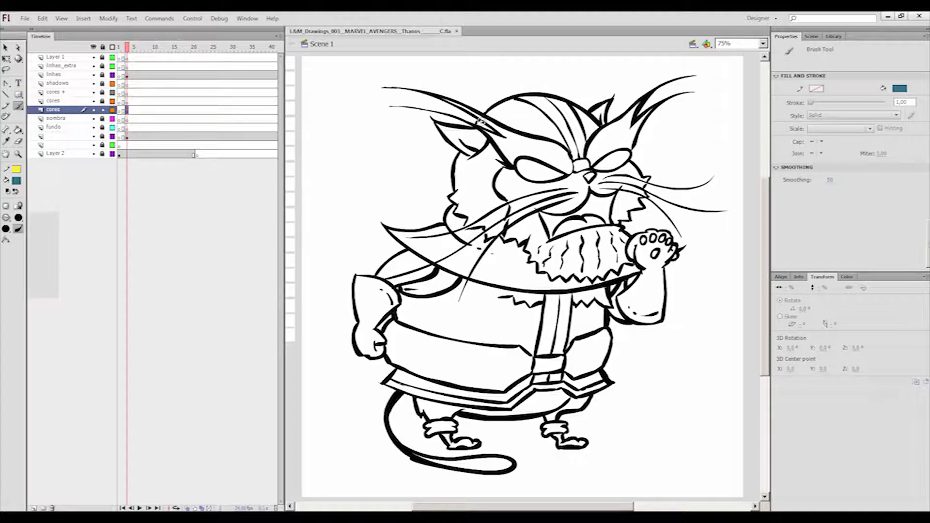
- Paint the helmet, hood, upper arms and tunic body blue on the cores layer
{"action": "mouse_move", "coordinate": [479, 118]}
{"action": "left_mouse_down"}
{"action": "mouse_move", "coordinate": [567, 151]}
{"action": "mouse_move", "coordinate": [518, 130]}
{"action": "mouse_move", "coordinate": [498, 109]}
{"action": "mouse_move", "coordinate": [512, 104]}
{"action": "left_mouse_up"}
{"action": "mouse_move", "coordinate": [572, 106]}
{"action": "left_mouse_down"}
{"action": "mouse_move", "coordinate": [597, 128]}
{"action": "mouse_move", "coordinate": [588, 141]}
{"action": "left_mouse_up"}
{"action": "left_click_drag", "start_coordinate": [490, 146], "coordinate": [495, 173]}
{"action": "mouse_move", "coordinate": [491, 148]}
{"action": "left_mouse_down"}
{"action": "mouse_move", "coordinate": [477, 155]}
{"action": "mouse_move", "coordinate": [460, 205]}
{"action": "mouse_move", "coordinate": [477, 162]}
{"action": "mouse_move", "coordinate": [501, 206]}
{"action": "mouse_move", "coordinate": [503, 238]}
{"action": "mouse_move", "coordinate": [457, 208]}
{"action": "mouse_move", "coordinate": [494, 201]}
{"action": "mouse_move", "coordinate": [486, 221]}
{"action": "mouse_move", "coordinate": [490, 214]}
{"action": "left_mouse_up"}
{"action": "mouse_move", "coordinate": [405, 266]}
{"action": "left_mouse_down"}
{"action": "mouse_move", "coordinate": [410, 254]}
{"action": "mouse_move", "coordinate": [384, 278]}
{"action": "mouse_move", "coordinate": [402, 262]}
{"action": "mouse_move", "coordinate": [417, 277]}
{"action": "mouse_move", "coordinate": [423, 328]}
{"action": "mouse_move", "coordinate": [471, 315]}
{"action": "mouse_move", "coordinate": [468, 285]}
{"action": "mouse_move", "coordinate": [494, 339]}
{"action": "mouse_move", "coordinate": [535, 356]}
{"action": "mouse_move", "coordinate": [503, 288]}
{"action": "mouse_move", "coordinate": [531, 319]}
{"action": "mouse_move", "coordinate": [533, 305]}
{"action": "left_mouse_up"}
{"action": "mouse_move", "coordinate": [607, 291]}
{"action": "left_mouse_down"}
{"action": "mouse_move", "coordinate": [602, 317]}
{"action": "mouse_move", "coordinate": [584, 317]}
{"action": "mouse_move", "coordinate": [566, 349]}
{"action": "mouse_move", "coordinate": [622, 294]}
{"action": "mouse_move", "coordinate": [613, 318]}
{"action": "left_mouse_up"}
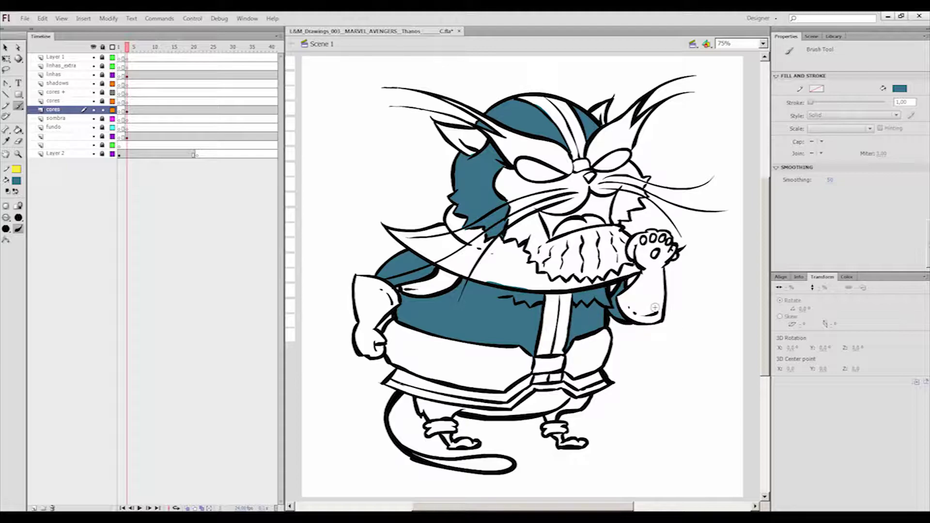
- Paint the tunic's lower skirt blue, and the legs and underside in a darker shade of blue
{"action": "mouse_move", "coordinate": [394, 374]}
{"action": "left_mouse_down"}
{"action": "mouse_move", "coordinate": [504, 398]}
{"action": "mouse_move", "coordinate": [526, 380]}
{"action": "left_mouse_up"}
{"action": "mouse_move", "coordinate": [567, 378]}
{"action": "left_mouse_down"}
{"action": "mouse_move", "coordinate": [583, 386]}
{"action": "mouse_move", "coordinate": [602, 375]}
{"action": "left_mouse_up"}
{"action": "left_click", "coordinate": [846, 277]}
{"action": "left_click", "coordinate": [803, 347]}
{"action": "left_click_drag", "start_coordinate": [418, 402], "coordinate": [445, 406]}
{"action": "mouse_move", "coordinate": [445, 406]}
{"action": "left_mouse_down"}
{"action": "mouse_move", "coordinate": [427, 415]}
{"action": "mouse_move", "coordinate": [580, 401]}
{"action": "left_mouse_up"}
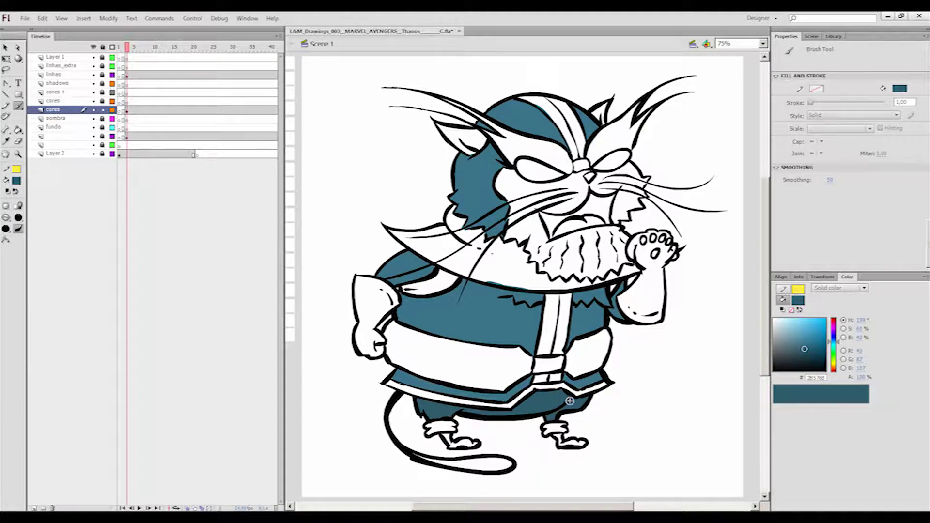
- Swap the fill to yellow and paint the winged mask and the helmet's central stripe
{"action": "left_click", "coordinate": [15, 191]}
{"action": "mouse_move", "coordinate": [470, 110]}
{"action": "left_mouse_down"}
{"action": "mouse_move", "coordinate": [509, 135]}
{"action": "mouse_move", "coordinate": [520, 158]}
{"action": "mouse_move", "coordinate": [603, 163]}
{"action": "mouse_move", "coordinate": [639, 111]}
{"action": "mouse_move", "coordinate": [597, 149]}
{"action": "left_mouse_up"}
{"action": "mouse_move", "coordinate": [538, 98]}
{"action": "left_mouse_down"}
{"action": "mouse_move", "coordinate": [525, 114]}
{"action": "mouse_move", "coordinate": [581, 155]}
{"action": "mouse_move", "coordinate": [573, 129]}
{"action": "left_mouse_up"}
- Paint the gloves, armhole trim, collar, belt and vertical tunic strip yellow
{"action": "mouse_move", "coordinate": [360, 279]}
{"action": "left_mouse_down"}
{"action": "mouse_move", "coordinate": [383, 280]}
{"action": "mouse_move", "coordinate": [388, 315]}
{"action": "mouse_move", "coordinate": [368, 329]}
{"action": "mouse_move", "coordinate": [368, 346]}
{"action": "left_mouse_up"}
{"action": "left_click_drag", "start_coordinate": [404, 289], "coordinate": [455, 278]}
{"action": "mouse_move", "coordinate": [392, 232]}
{"action": "left_mouse_down"}
{"action": "mouse_move", "coordinate": [532, 289]}
{"action": "mouse_move", "coordinate": [455, 218]}
{"action": "mouse_move", "coordinate": [402, 233]}
{"action": "mouse_move", "coordinate": [492, 246]}
{"action": "mouse_move", "coordinate": [422, 233]}
{"action": "mouse_move", "coordinate": [511, 274]}
{"action": "mouse_move", "coordinate": [591, 286]}
{"action": "mouse_move", "coordinate": [632, 269]}
{"action": "mouse_move", "coordinate": [643, 248]}
{"action": "mouse_move", "coordinate": [649, 261]}
{"action": "mouse_move", "coordinate": [620, 291]}
{"action": "mouse_move", "coordinate": [659, 318]}
{"action": "mouse_move", "coordinate": [644, 286]}
{"action": "mouse_move", "coordinate": [668, 301]}
{"action": "left_mouse_up"}
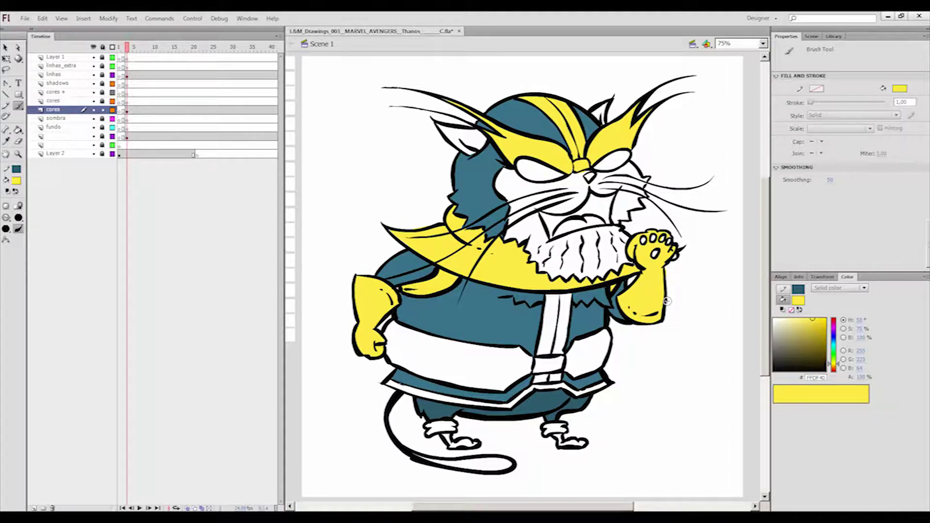
{"action": "mouse_move", "coordinate": [404, 343]}
{"action": "left_mouse_down"}
{"action": "mouse_move", "coordinate": [390, 339]}
{"action": "mouse_move", "coordinate": [427, 358]}
{"action": "mouse_move", "coordinate": [484, 349]}
{"action": "mouse_move", "coordinate": [414, 367]}
{"action": "mouse_move", "coordinate": [465, 375]}
{"action": "mouse_move", "coordinate": [436, 380]}
{"action": "mouse_move", "coordinate": [528, 358]}
{"action": "mouse_move", "coordinate": [506, 383]}
{"action": "mouse_move", "coordinate": [576, 344]}
{"action": "mouse_move", "coordinate": [595, 361]}
{"action": "mouse_move", "coordinate": [601, 347]}
{"action": "left_mouse_up"}
{"action": "mouse_move", "coordinate": [551, 293]}
{"action": "left_mouse_down"}
{"action": "mouse_move", "coordinate": [556, 342]}
{"action": "mouse_move", "coordinate": [546, 381]}
{"action": "left_mouse_up"}
- Shift the fill to a deeper golden yellow and paint the hem trim, ankle cuffs and feet
{"action": "left_click", "coordinate": [837, 366]}
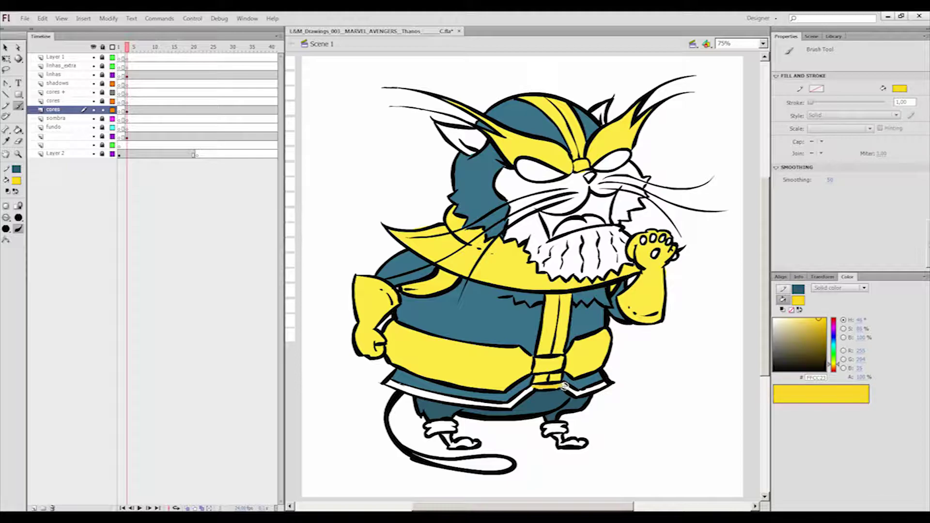
{"action": "left_click_drag", "start_coordinate": [457, 401], "coordinate": [512, 405]}
{"action": "left_click_drag", "start_coordinate": [429, 426], "coordinate": [455, 426]}
{"action": "left_click_drag", "start_coordinate": [545, 426], "coordinate": [584, 442]}
{"action": "left_click", "coordinate": [823, 321]}
{"action": "left_click_drag", "start_coordinate": [444, 435], "coordinate": [477, 443]}
- Sample the belt's yellow and paint the tail with it
{"action": "key", "text": "i"}
{"action": "left_click", "coordinate": [494, 380]}
{"action": "key", "text": "b"}
{"action": "left_click_drag", "start_coordinate": [412, 453], "coordinate": [508, 465]}
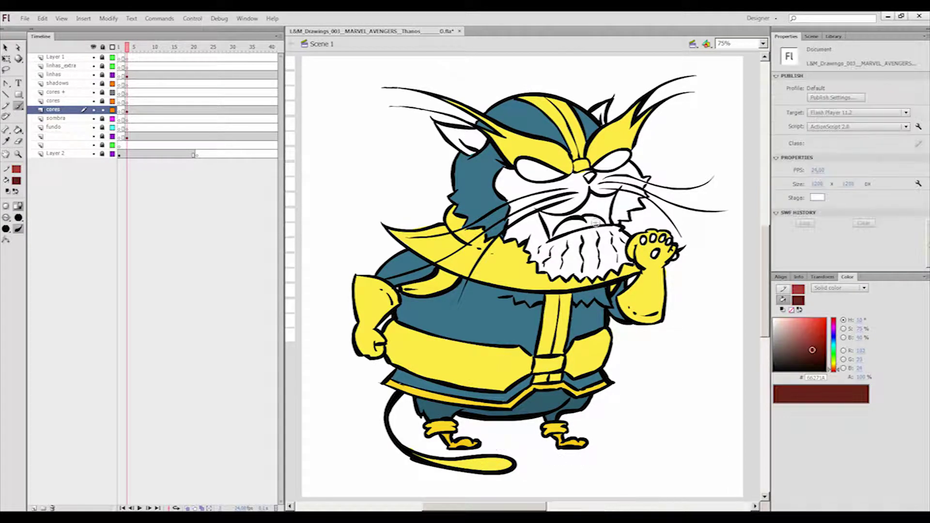
- Paint the inside of the mouth dark red, the tongue lighter red and the nose dark grey
{"action": "mouse_move", "coordinate": [542, 215]}
{"action": "left_mouse_down"}
{"action": "mouse_move", "coordinate": [558, 218]}
{"action": "mouse_move", "coordinate": [551, 232]}
{"action": "mouse_move", "coordinate": [603, 197]}
{"action": "mouse_move", "coordinate": [609, 219]}
{"action": "mouse_move", "coordinate": [602, 209]}
{"action": "mouse_move", "coordinate": [554, 236]}
{"action": "mouse_move", "coordinate": [601, 221]}
{"action": "mouse_move", "coordinate": [572, 228]}
{"action": "left_mouse_up"}
{"action": "left_click", "coordinate": [16, 192]}
{"action": "left_click", "coordinate": [17, 181]}
{"action": "left_click", "coordinate": [33, 206]}
{"action": "left_click_drag", "start_coordinate": [586, 176], "coordinate": [590, 179]}
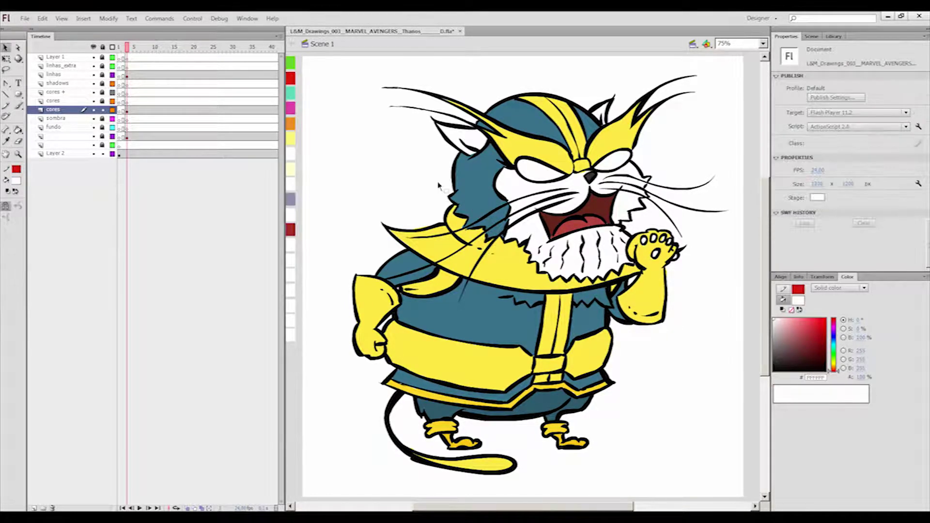
- Sample the green and red palette swatches and colour the thumb stone green and the adjacent knuckle stone red
{"action": "key", "text": "i"}
{"action": "left_click", "coordinate": [291, 63]}
{"action": "key", "text": "b"}
{"action": "left_click", "coordinate": [676, 256]}
{"action": "key", "text": "i"}
{"action": "left_click", "coordinate": [291, 78]}
{"action": "key", "text": "b"}
{"action": "left_click", "coordinate": [669, 241]}
- Colour the raised paw's remaining stones turquoise, magenta, orange and light yellow using the palette swatches
{"action": "key", "text": "i"}
{"action": "left_click", "coordinate": [291, 93]}
{"action": "key", "text": "b"}
{"action": "left_click", "coordinate": [663, 238]}
{"action": "left_click", "coordinate": [654, 237]}
{"action": "key", "text": "i"}
{"action": "left_click", "coordinate": [290, 124]}
{"action": "key", "text": "b"}
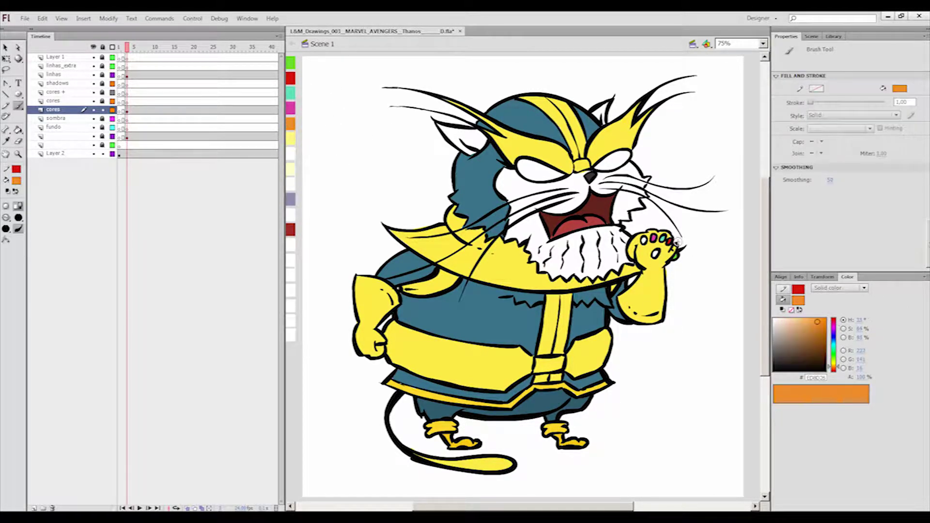
{"action": "left_click", "coordinate": [643, 240]}
{"action": "key", "text": "i"}
{"action": "left_click", "coordinate": [290, 138]}
{"action": "key", "text": "b"}
- Sample the greyish-purple palette swatch and paint the ears, face and beard with it
{"action": "left_click", "coordinate": [292, 199]}
{"action": "key", "text": "b"}
{"action": "mouse_move", "coordinate": [439, 124]}
{"action": "left_mouse_down"}
{"action": "mouse_move", "coordinate": [482, 134]}
{"action": "mouse_move", "coordinate": [452, 138]}
{"action": "mouse_move", "coordinate": [480, 142]}
{"action": "mouse_move", "coordinate": [458, 137]}
{"action": "left_mouse_up"}
{"action": "mouse_move", "coordinate": [594, 112]}
{"action": "left_mouse_down"}
{"action": "mouse_move", "coordinate": [604, 109]}
{"action": "mouse_move", "coordinate": [604, 120]}
{"action": "left_mouse_up"}
{"action": "mouse_move", "coordinate": [516, 174]}
{"action": "left_mouse_down"}
{"action": "mouse_move", "coordinate": [594, 175]}
{"action": "mouse_move", "coordinate": [599, 186]}
{"action": "mouse_move", "coordinate": [588, 171]}
{"action": "mouse_move", "coordinate": [580, 200]}
{"action": "mouse_move", "coordinate": [562, 211]}
{"action": "mouse_move", "coordinate": [565, 190]}
{"action": "mouse_move", "coordinate": [510, 173]}
{"action": "mouse_move", "coordinate": [505, 197]}
{"action": "mouse_move", "coordinate": [503, 175]}
{"action": "mouse_move", "coordinate": [528, 186]}
{"action": "mouse_move", "coordinate": [515, 204]}
{"action": "mouse_move", "coordinate": [536, 207]}
{"action": "mouse_move", "coordinate": [506, 233]}
{"action": "mouse_move", "coordinate": [526, 244]}
{"action": "mouse_move", "coordinate": [527, 212]}
{"action": "mouse_move", "coordinate": [546, 240]}
{"action": "mouse_move", "coordinate": [550, 257]}
{"action": "mouse_move", "coordinate": [541, 260]}
{"action": "mouse_move", "coordinate": [613, 233]}
{"action": "mouse_move", "coordinate": [589, 233]}
{"action": "mouse_move", "coordinate": [555, 275]}
{"action": "mouse_move", "coordinate": [614, 252]}
{"action": "left_mouse_up"}
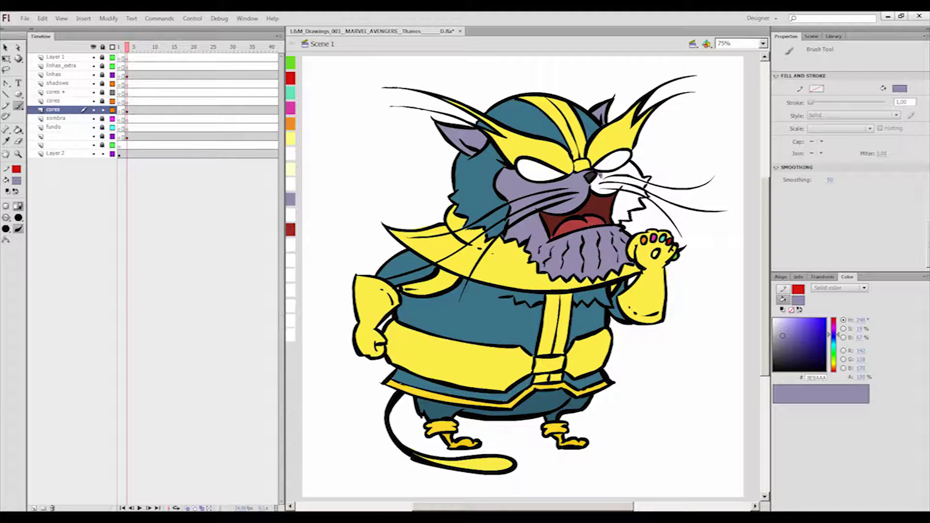
{"action": "mouse_move", "coordinate": [592, 187]}
{"action": "left_mouse_down"}
{"action": "mouse_move", "coordinate": [621, 182]}
{"action": "mouse_move", "coordinate": [607, 182]}
{"action": "mouse_move", "coordinate": [631, 168]}
{"action": "mouse_move", "coordinate": [647, 179]}
{"action": "mouse_move", "coordinate": [631, 204]}
{"action": "left_mouse_up"}
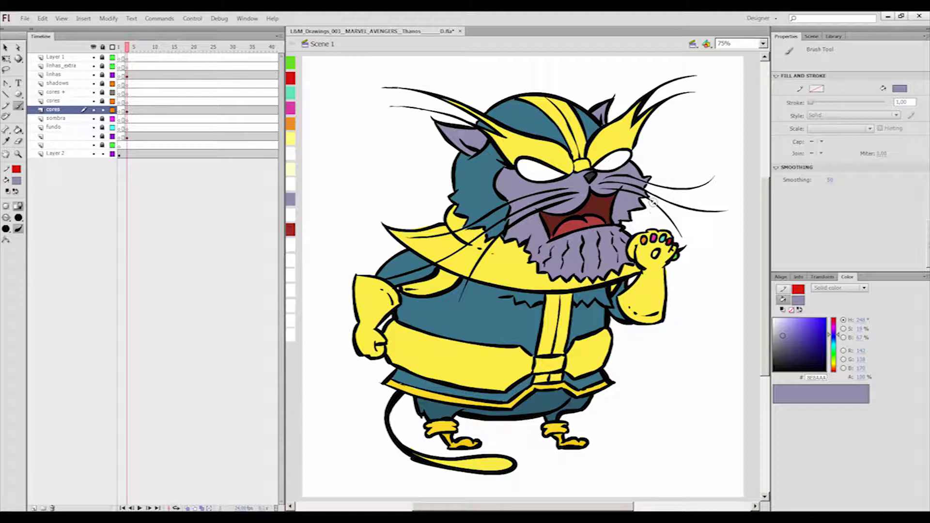
- Sample the dark red palette swatch and fill both eyes with it
{"action": "key", "text": "i"}
{"action": "left_click", "coordinate": [290, 229]}
{"action": "key", "text": "b"}
{"action": "mouse_move", "coordinate": [524, 163]}
{"action": "left_mouse_down"}
{"action": "mouse_move", "coordinate": [537, 179]}
{"action": "mouse_move", "coordinate": [559, 175]}
{"action": "left_mouse_up"}
{"action": "mouse_move", "coordinate": [616, 166]}
{"action": "left_mouse_down"}
{"action": "mouse_move", "coordinate": [597, 168]}
{"action": "mouse_move", "coordinate": [624, 155]}
{"action": "mouse_move", "coordinate": [620, 162]}
{"action": "left_mouse_up"}
{"action": "left_click", "coordinate": [256, 160]}
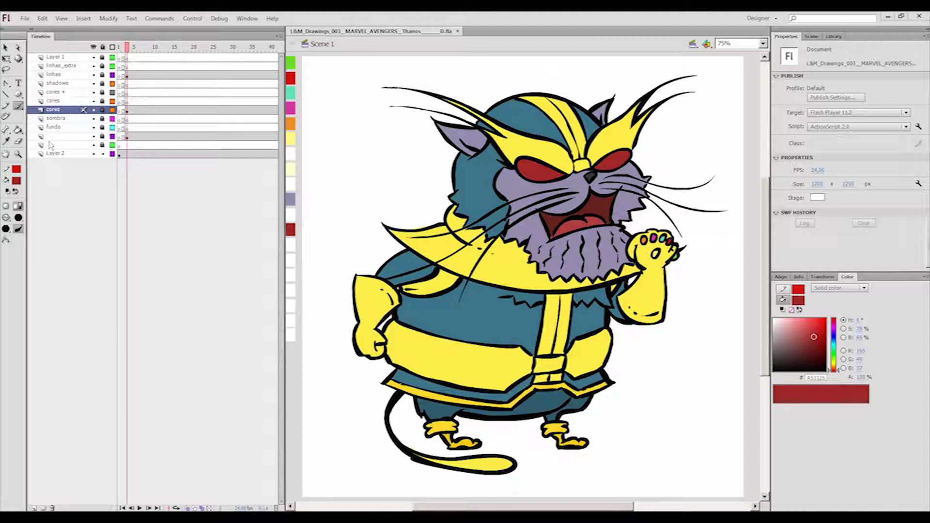
- Unlock the upper cores layer and brush pale yellow highlights onto the collar, belt, mask, gloves and tail using the pale yellow swatch
{"action": "key", "text": "b"}
{"action": "left_click", "coordinate": [19, 219]}
{"action": "left_click", "coordinate": [16, 180]}
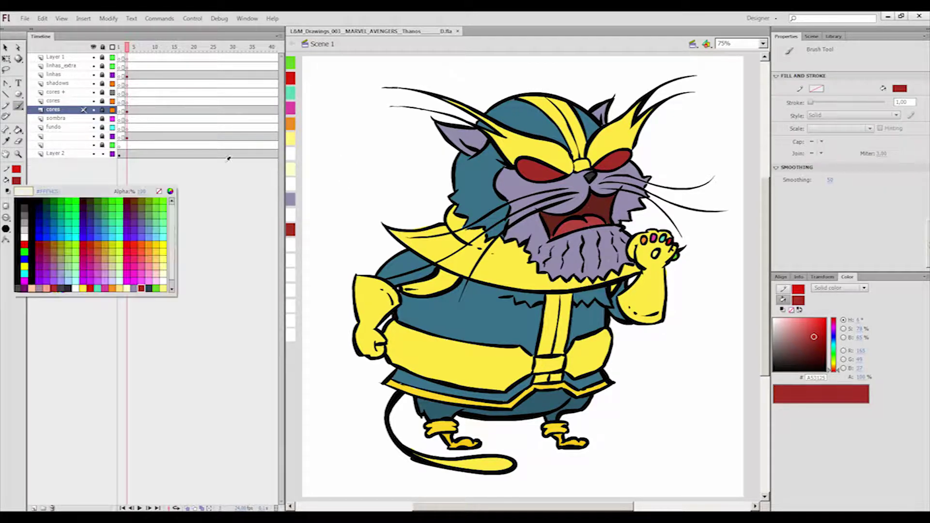
{"action": "left_click", "coordinate": [291, 169]}
{"action": "left_click", "coordinate": [102, 101]}
{"action": "left_click", "coordinate": [127, 101]}
{"action": "left_click_drag", "start_coordinate": [455, 221], "coordinate": [463, 236]}
{"action": "mouse_move", "coordinate": [405, 237]}
{"action": "left_mouse_down"}
{"action": "mouse_move", "coordinate": [441, 236]}
{"action": "mouse_move", "coordinate": [410, 238]}
{"action": "left_mouse_up"}
{"action": "left_click_drag", "start_coordinate": [409, 337], "coordinate": [444, 348]}
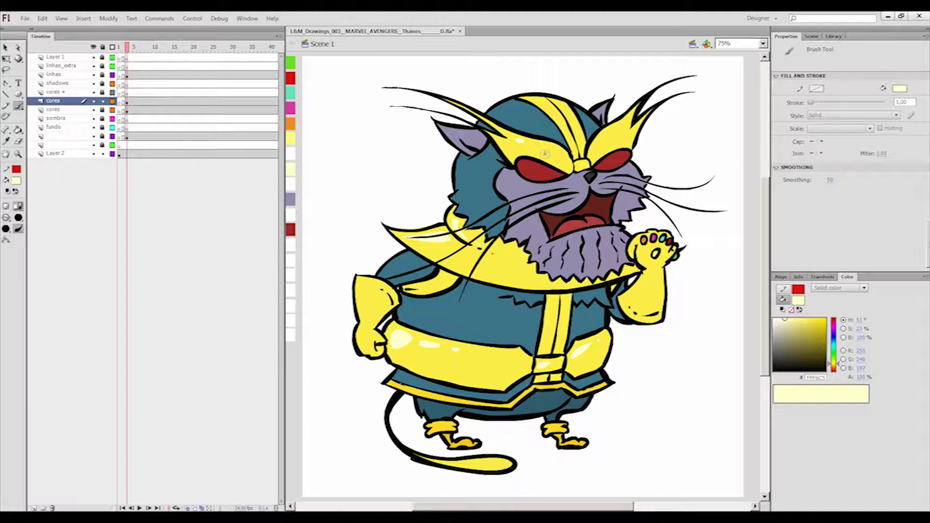
{"action": "left_click_drag", "start_coordinate": [362, 285], "coordinate": [364, 317]}
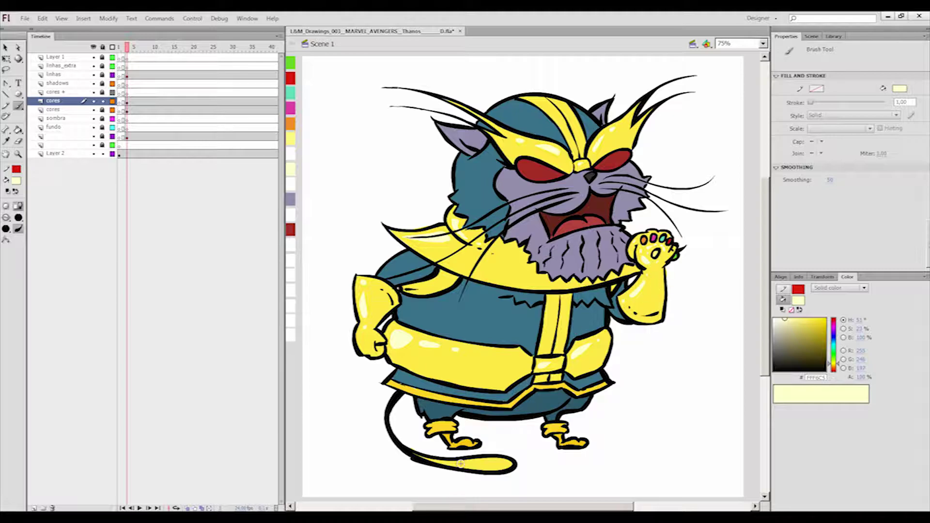
{"action": "key", "text": "e"}
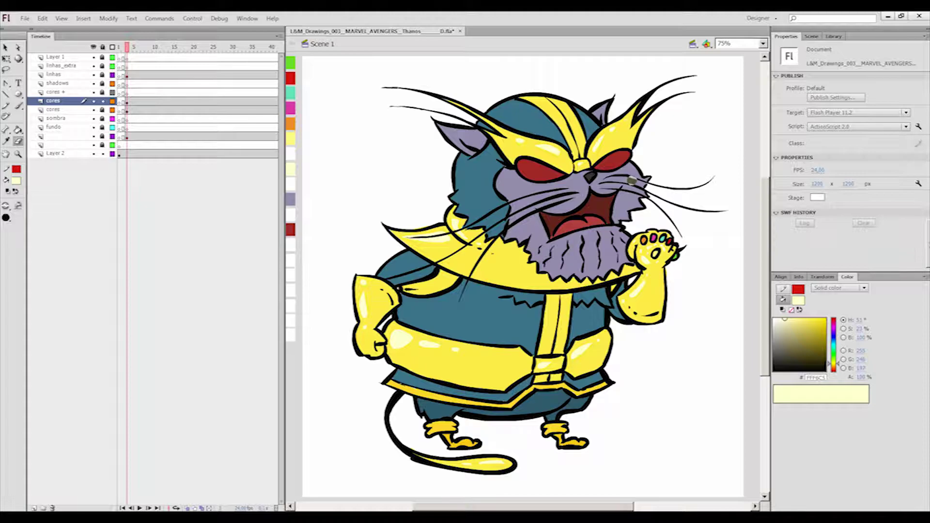
- Unlock the linhas layer and recolour the chest's black zigzag fur lines dark blue (#1A3846), selecting them with the Selection and Lasso tools
{"action": "left_click", "coordinate": [102, 74], "text": "alt"}
{"action": "key", "text": "v"}
{"action": "left_click", "coordinate": [63, 75]}
{"action": "left_click", "coordinate": [509, 297]}
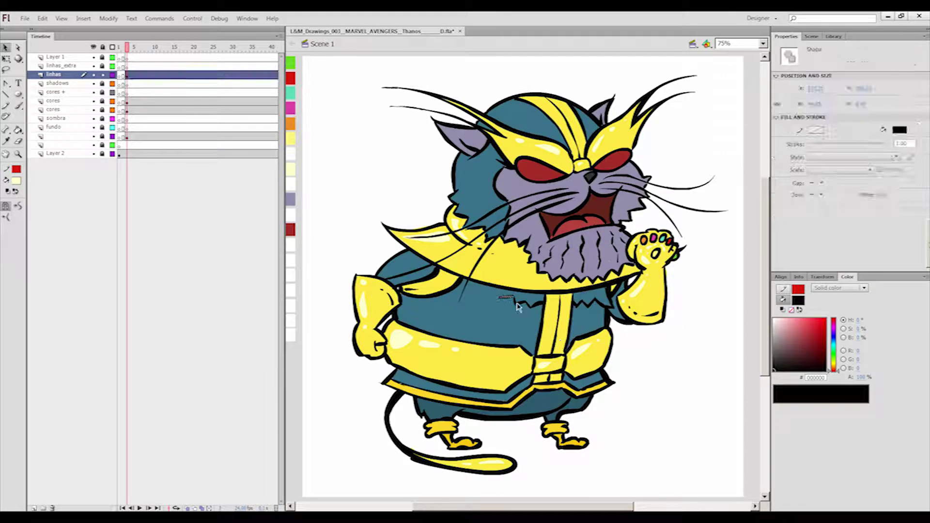
{"action": "left_click", "coordinate": [301, 179]}
{"action": "left_click", "coordinate": [17, 181]}
{"action": "left_click", "coordinate": [436, 407]}
{"action": "left_click", "coordinate": [6, 71]}
{"action": "left_click_drag", "start_coordinate": [531, 293], "coordinate": [541, 304]}
{"action": "left_click", "coordinate": [17, 181]}
{"action": "left_click", "coordinate": [436, 407]}
{"action": "left_click", "coordinate": [806, 356]}
{"action": "left_click_drag", "start_coordinate": [609, 300], "coordinate": [597, 307]}
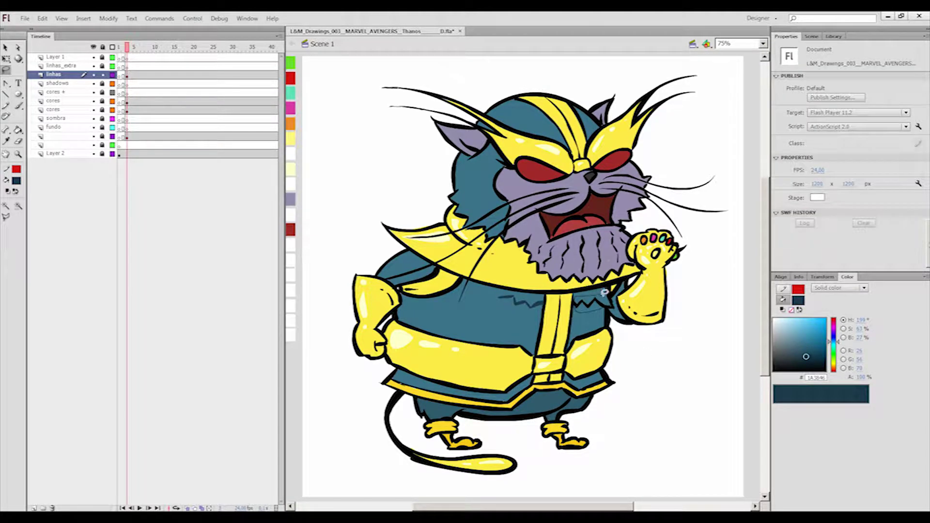
- Lock the linhas layer and brush orange-yellow shading onto the collar, mask and helmet stripes on the cores + layer
{"action": "left_click", "coordinate": [102, 75]}
{"action": "left_click", "coordinate": [102, 92]}
{"action": "key", "text": "b"}
{"action": "mouse_move", "coordinate": [427, 253]}
{"action": "left_mouse_down"}
{"action": "mouse_move", "coordinate": [554, 291]}
{"action": "mouse_move", "coordinate": [505, 274]}
{"action": "mouse_move", "coordinate": [562, 285]}
{"action": "mouse_move", "coordinate": [538, 282]}
{"action": "left_mouse_up"}
{"action": "left_click_drag", "start_coordinate": [497, 256], "coordinate": [523, 265]}
{"action": "left_click_drag", "start_coordinate": [514, 156], "coordinate": [565, 166]}
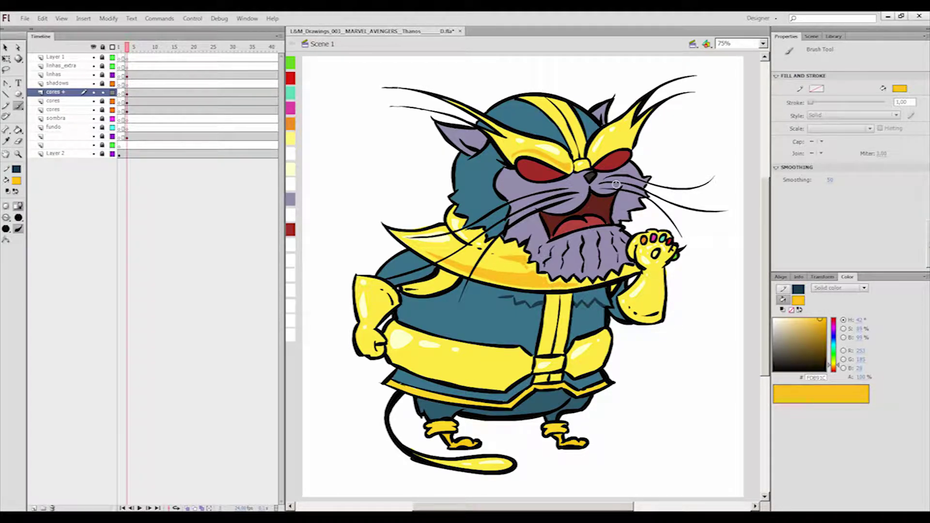
{"action": "mouse_move", "coordinate": [562, 111]}
{"action": "left_mouse_down"}
{"action": "mouse_move", "coordinate": [552, 130]}
{"action": "mouse_move", "coordinate": [574, 109]}
{"action": "mouse_move", "coordinate": [581, 149]}
{"action": "mouse_move", "coordinate": [631, 144]}
{"action": "left_mouse_up"}
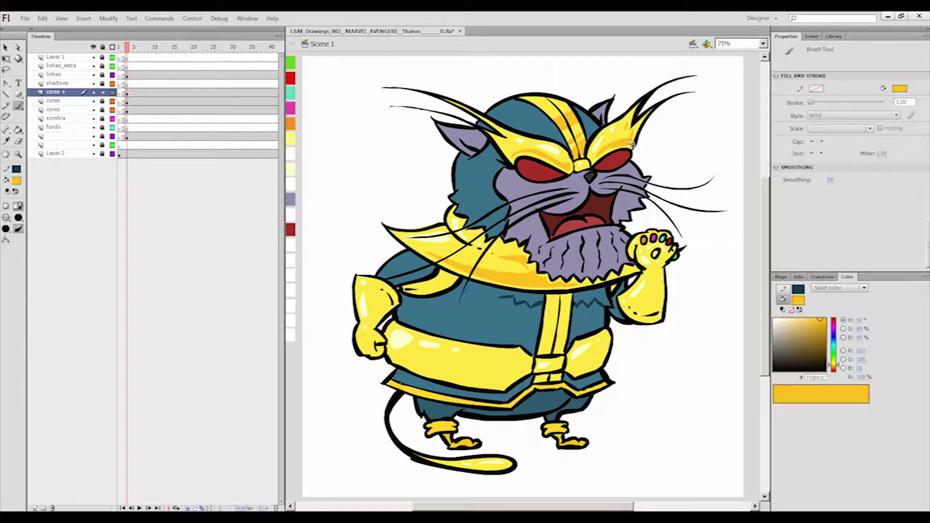
- Add orange-yellow shading to the chest strap, belt, lowered glove and shoulder opening
{"action": "mouse_move", "coordinate": [548, 293]}
{"action": "left_mouse_down"}
{"action": "mouse_move", "coordinate": [562, 344]}
{"action": "mouse_move", "coordinate": [536, 377]}
{"action": "left_mouse_up"}
{"action": "mouse_move", "coordinate": [606, 347]}
{"action": "left_mouse_down"}
{"action": "mouse_move", "coordinate": [579, 377]}
{"action": "mouse_move", "coordinate": [415, 369]}
{"action": "left_mouse_up"}
{"action": "left_click_drag", "start_coordinate": [508, 385], "coordinate": [464, 381]}
{"action": "left_click_drag", "start_coordinate": [394, 300], "coordinate": [370, 324]}
{"action": "left_click_drag", "start_coordinate": [453, 279], "coordinate": [431, 293]}
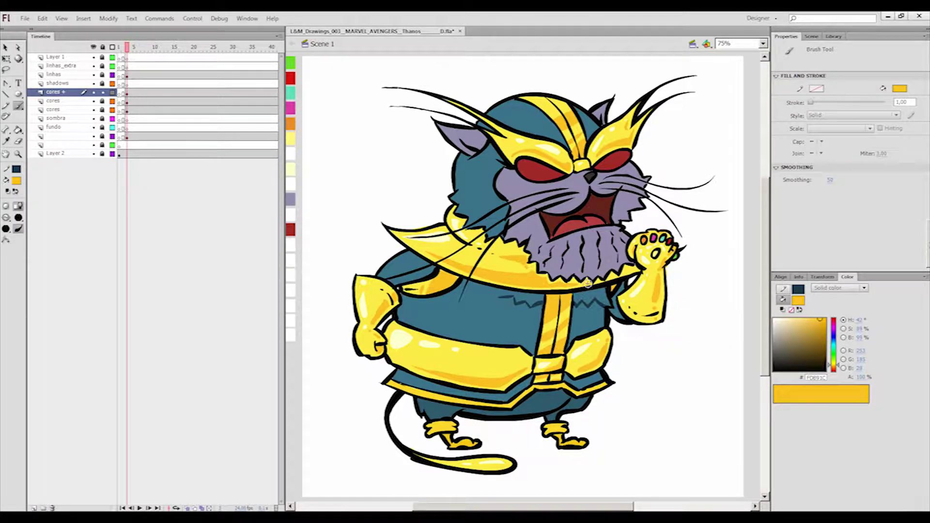
- Clean up the orange-yellow shading along the beard's edge with the Eraser tool
{"action": "left_click", "coordinate": [18, 141]}
{"action": "left_click", "coordinate": [6, 218]}
{"action": "left_click", "coordinate": [24, 239]}
{"action": "mouse_move", "coordinate": [528, 255]}
{"action": "left_mouse_down"}
{"action": "mouse_move", "coordinate": [521, 263]}
{"action": "mouse_move", "coordinate": [540, 276]}
{"action": "left_mouse_up"}
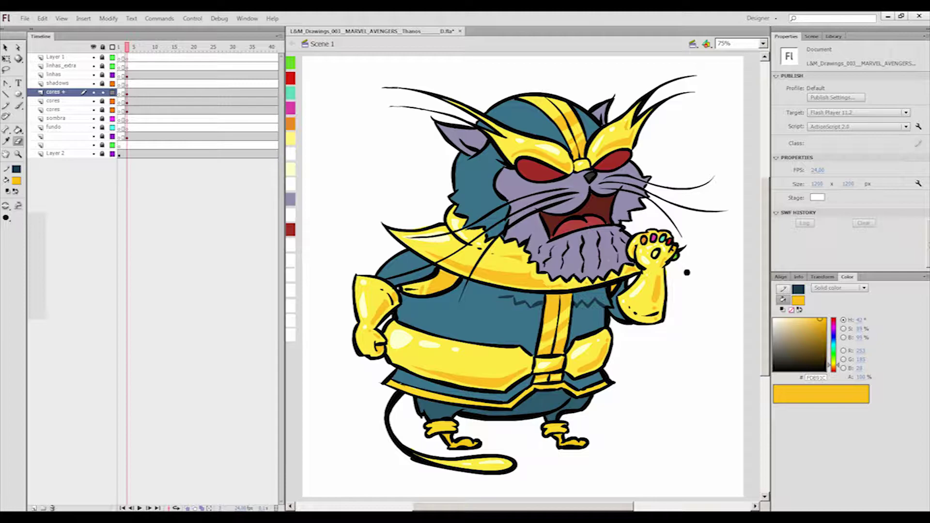
- Paint an oval ground shadow beneath the feet on the sombra layer in purple #4F0045 at 31% alpha, and lock the layer
{"action": "mouse_move", "coordinate": [434, 443]}
{"action": "left_mouse_down"}
{"action": "mouse_move", "coordinate": [571, 477]}
{"action": "mouse_move", "coordinate": [467, 443]}
{"action": "left_mouse_up"}
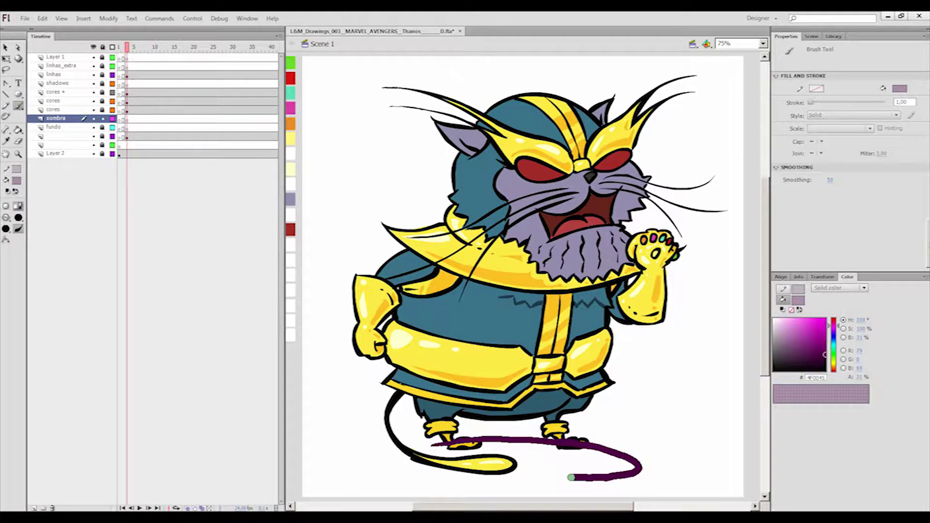
{"action": "mouse_move", "coordinate": [554, 440]}
{"action": "left_mouse_down"}
{"action": "mouse_move", "coordinate": [637, 457]}
{"action": "mouse_move", "coordinate": [550, 477]}
{"action": "left_mouse_up"}
{"action": "left_click_drag", "start_coordinate": [395, 459], "coordinate": [629, 464]}
{"action": "left_click", "coordinate": [102, 118]}
- Unlock the shadows layer and brush translucent purple shading onto the eyes, muzzle, mouth, helmet and beard, undoing the unwanted strokes
{"action": "left_click", "coordinate": [102, 84]}
{"action": "left_click", "coordinate": [58, 84]}
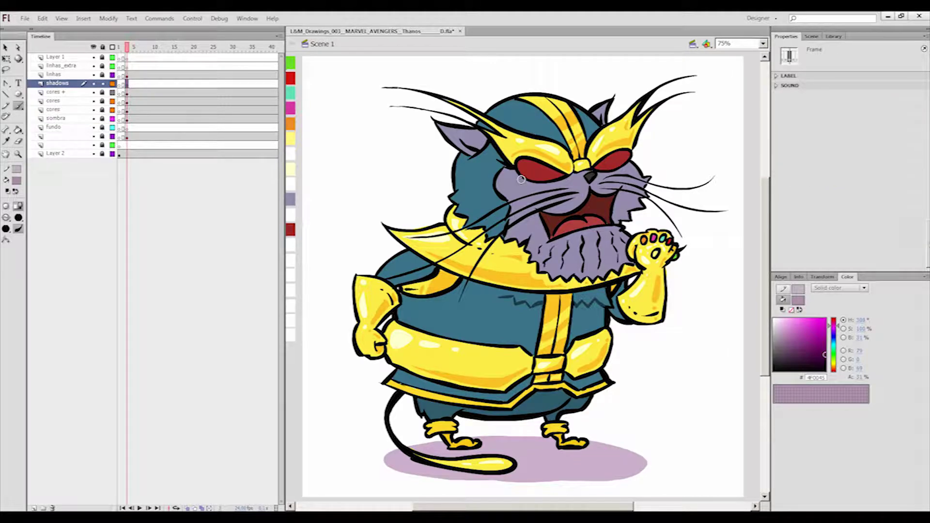
{"action": "left_click_drag", "start_coordinate": [566, 182], "coordinate": [573, 179]}
{"action": "left_click_drag", "start_coordinate": [507, 170], "coordinate": [520, 180]}
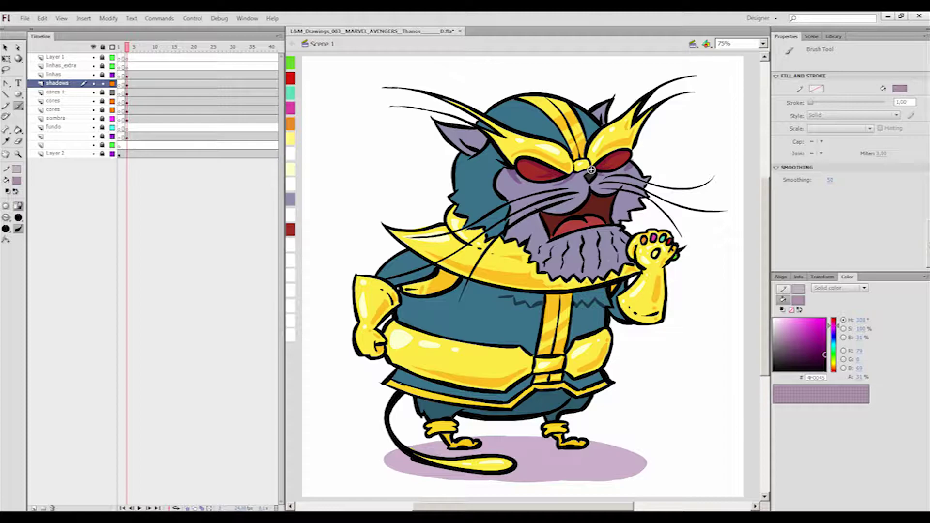
{"action": "left_click_drag", "start_coordinate": [533, 208], "coordinate": [588, 187]}
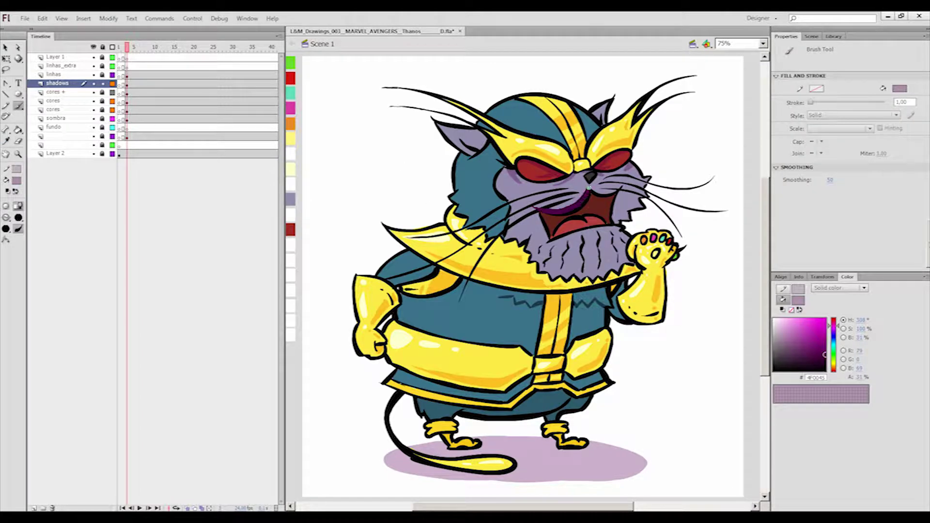
{"action": "key", "text": "ctrl+z"}
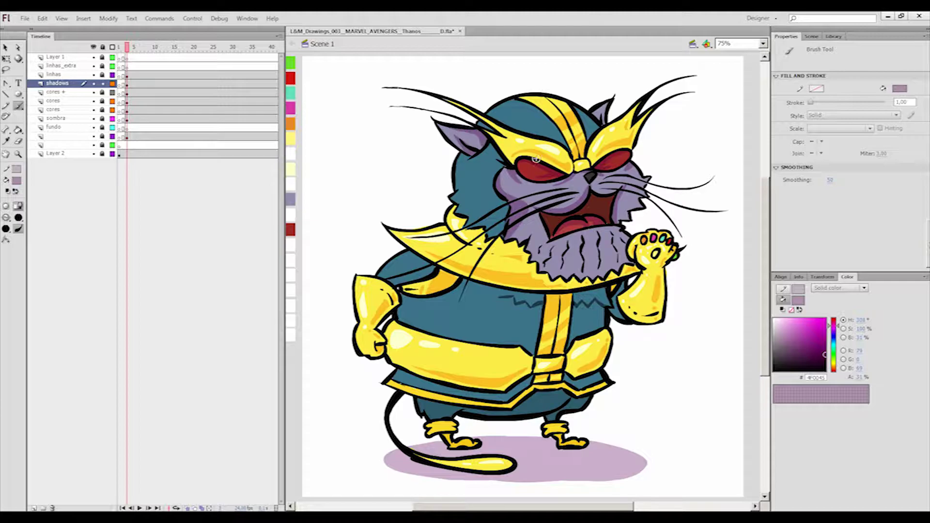
{"action": "left_click_drag", "start_coordinate": [510, 105], "coordinate": [493, 114]}
{"action": "key", "text": "ctrl+z"}
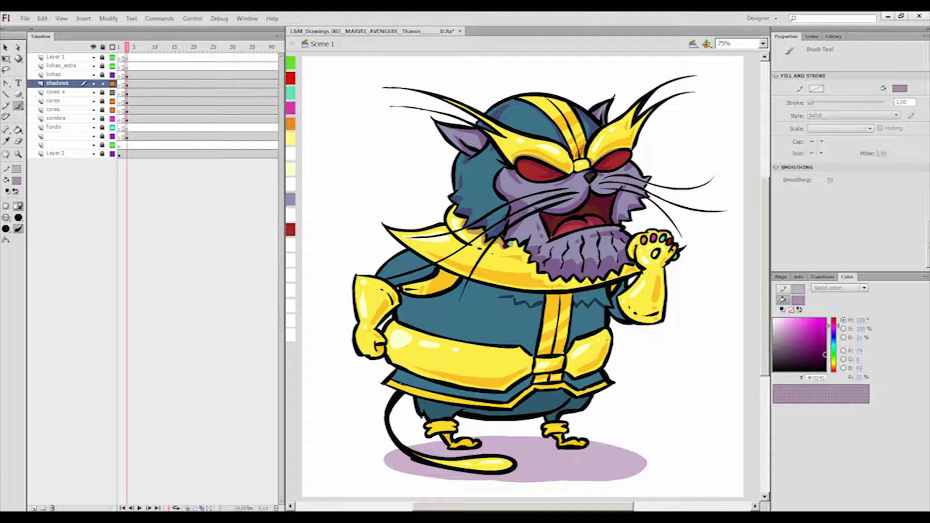
- Shade the collar beneath the beard, the chest below the collar and the chest strap with the translucent purple
{"action": "mouse_move", "coordinate": [415, 256]}
{"action": "left_mouse_down"}
{"action": "mouse_move", "coordinate": [452, 277]}
{"action": "mouse_move", "coordinate": [613, 288]}
{"action": "left_mouse_up"}
{"action": "left_click_drag", "start_coordinate": [467, 282], "coordinate": [501, 295]}
{"action": "left_click_drag", "start_coordinate": [564, 345], "coordinate": [542, 354]}
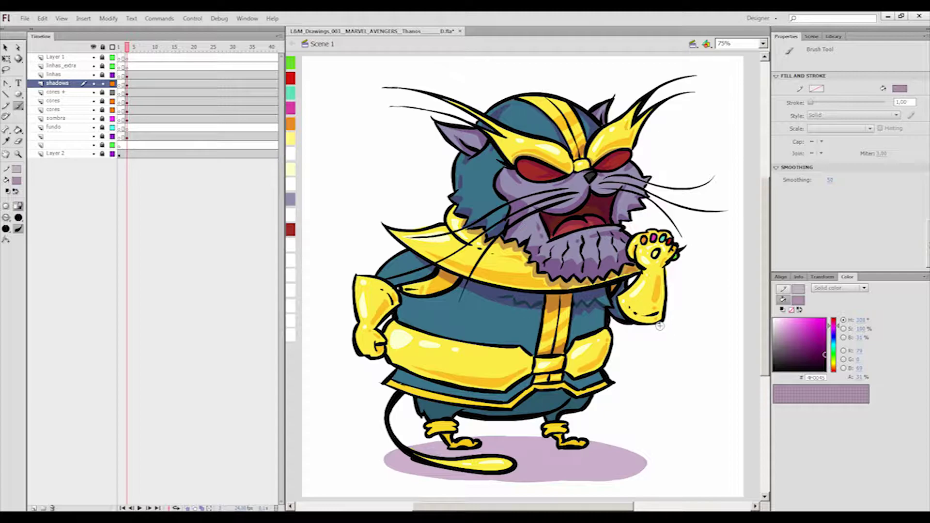
- Shade the raised forearm and paw and the lowered arm and fist, alternating between the Brush and Eraser tools
{"action": "left_click_drag", "start_coordinate": [626, 314], "coordinate": [661, 320]}
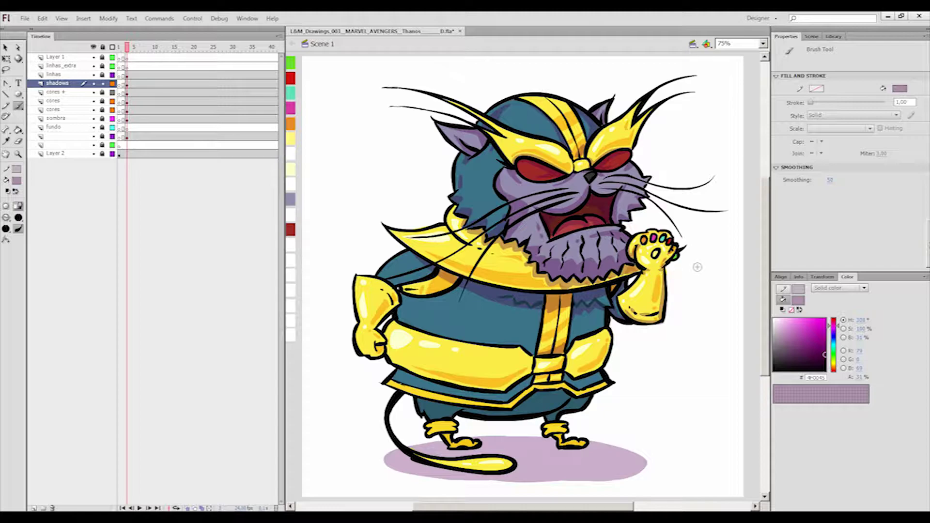
{"action": "key", "text": "e"}
{"action": "left_click", "coordinate": [18, 107]}
{"action": "key", "text": "e"}
{"action": "key", "text": "b"}
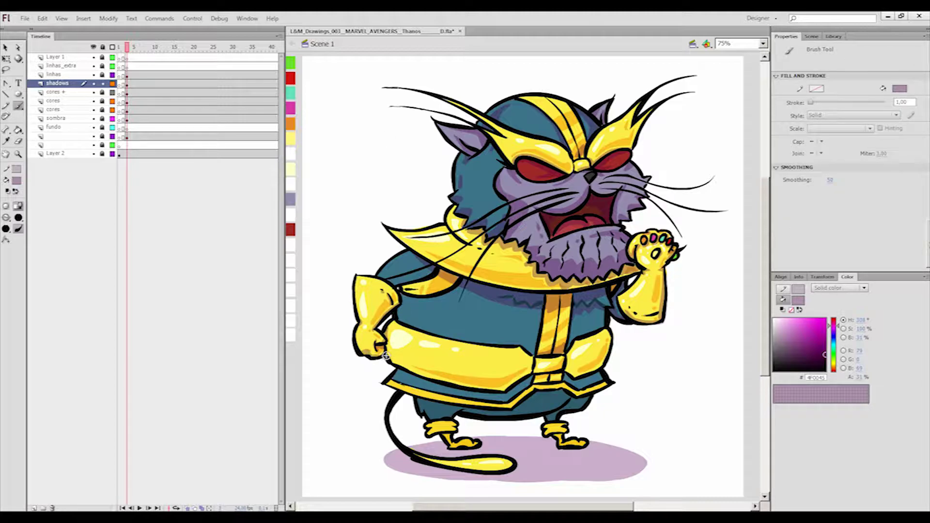
{"action": "key", "text": "e"}
{"action": "key", "text": "b"}
{"action": "mouse_move", "coordinate": [386, 284]}
{"action": "left_mouse_down"}
{"action": "mouse_move", "coordinate": [431, 278]}
{"action": "mouse_move", "coordinate": [404, 291]}
{"action": "mouse_move", "coordinate": [402, 318]}
{"action": "left_mouse_up"}
- Brush translucent purple shadows onto the belt, its buckle and the tunic just below it
{"action": "left_click_drag", "start_coordinate": [568, 377], "coordinate": [591, 382]}
{"action": "left_click_drag", "start_coordinate": [402, 372], "coordinate": [562, 376]}
{"action": "left_click_drag", "start_coordinate": [475, 348], "coordinate": [597, 371]}
{"action": "left_click_drag", "start_coordinate": [390, 359], "coordinate": [504, 389]}
- Shade the tunic's yellow hem, the trousers, the boots and the tail with the translucent purple
{"action": "mouse_move", "coordinate": [506, 389]}
{"action": "left_mouse_down"}
{"action": "mouse_move", "coordinate": [532, 370]}
{"action": "mouse_move", "coordinate": [586, 398]}
{"action": "mouse_move", "coordinate": [606, 387]}
{"action": "left_mouse_up"}
{"action": "mouse_move", "coordinate": [387, 385]}
{"action": "left_mouse_down"}
{"action": "mouse_move", "coordinate": [415, 394]}
{"action": "mouse_move", "coordinate": [530, 388]}
{"action": "left_mouse_up"}
{"action": "mouse_move", "coordinate": [419, 401]}
{"action": "left_mouse_down"}
{"action": "mouse_move", "coordinate": [518, 416]}
{"action": "mouse_move", "coordinate": [530, 403]}
{"action": "mouse_move", "coordinate": [582, 403]}
{"action": "mouse_move", "coordinate": [552, 415]}
{"action": "left_mouse_up"}
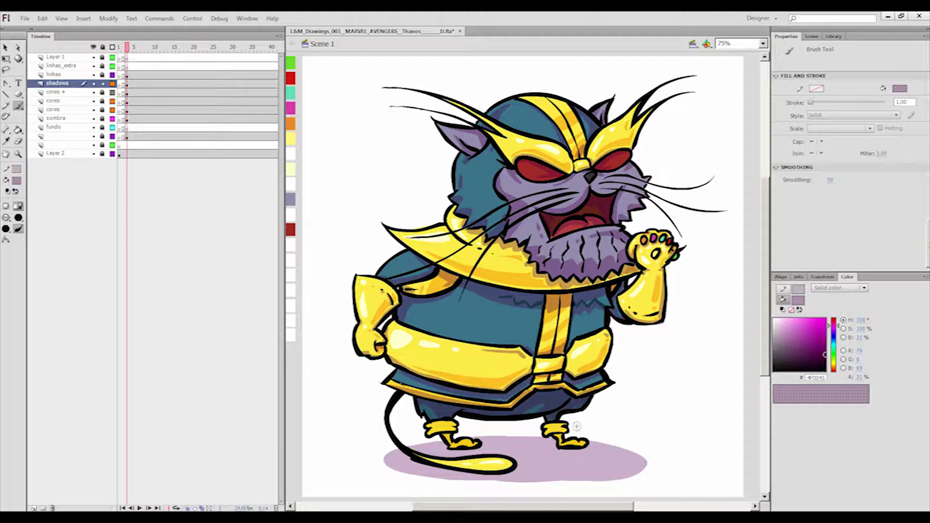
{"action": "left_click_drag", "start_coordinate": [429, 466], "coordinate": [441, 467]}
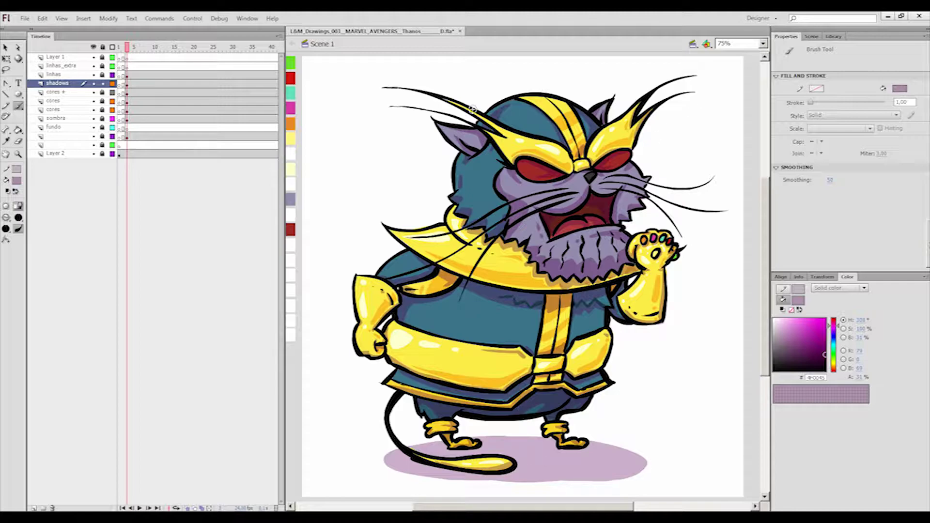